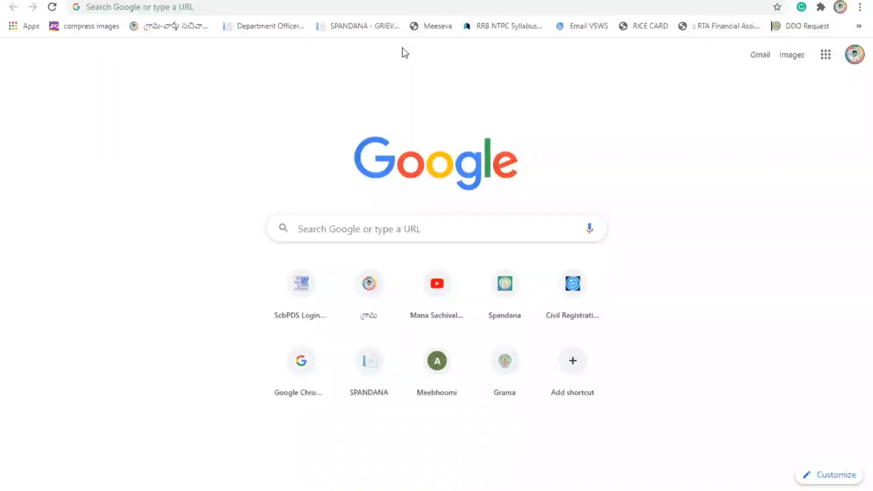
# - Search the web for "mantra drivers"
pyautogui.click(182, 9)
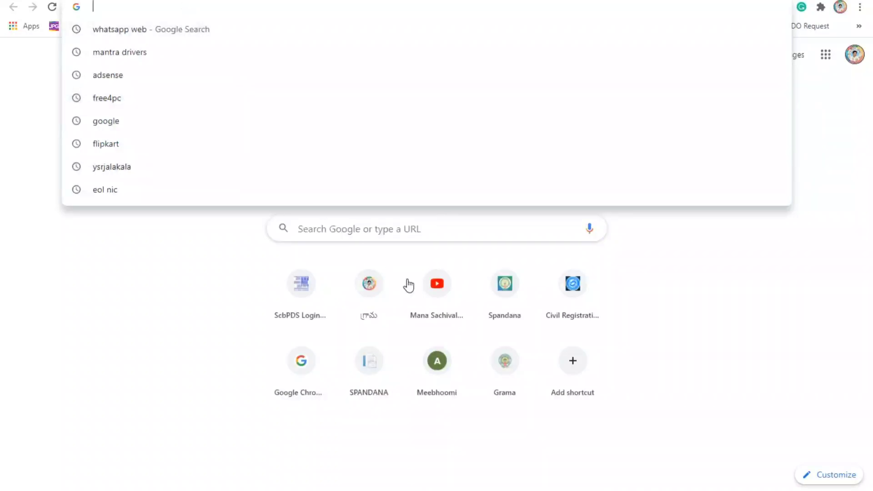
pyautogui.click(679, 272)
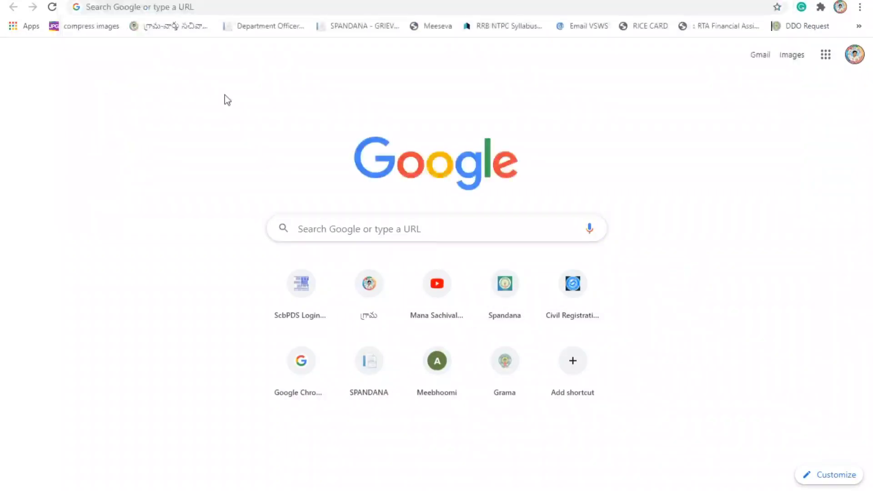
pyautogui.click(192, 7)
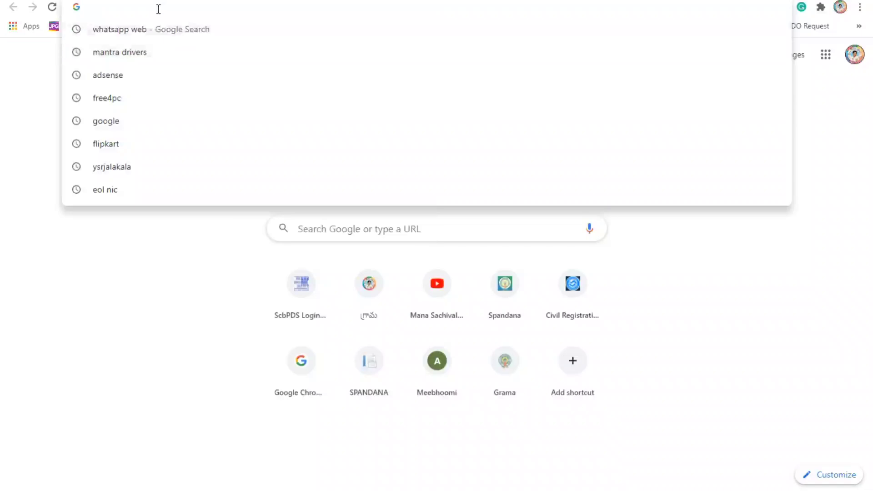
pyautogui.write('mantra')
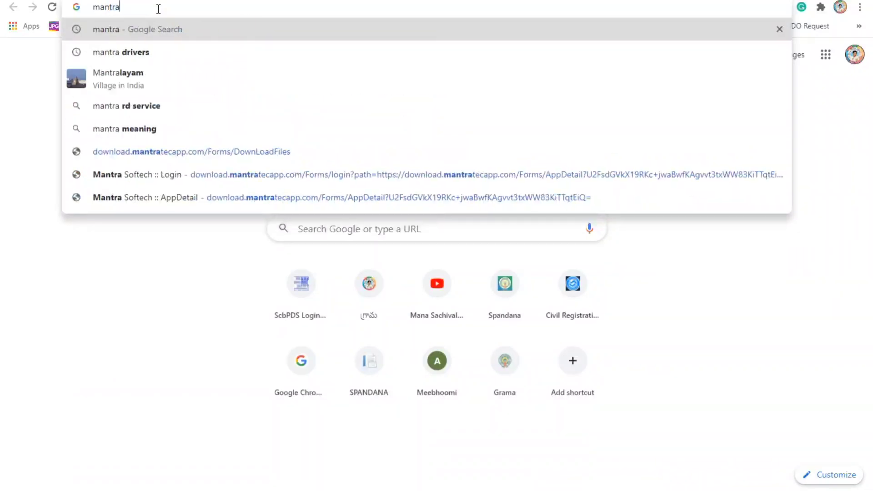
pyautogui.write(' d')
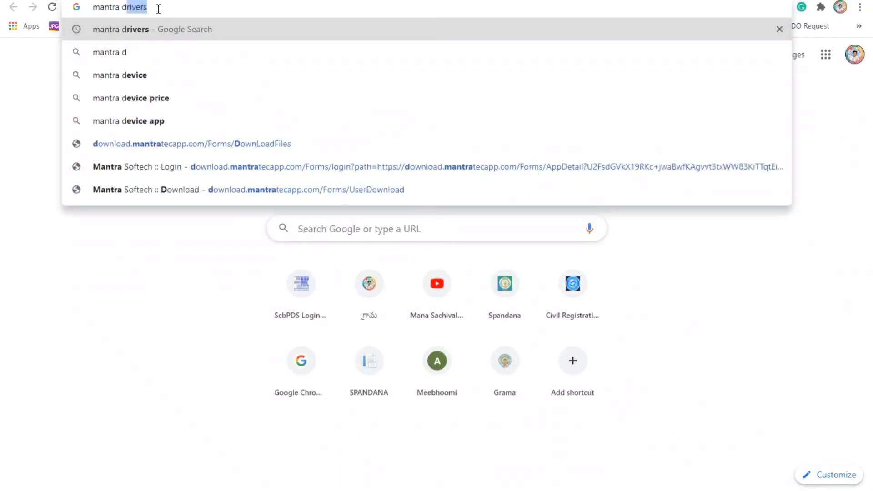
pyautogui.write('rivers')
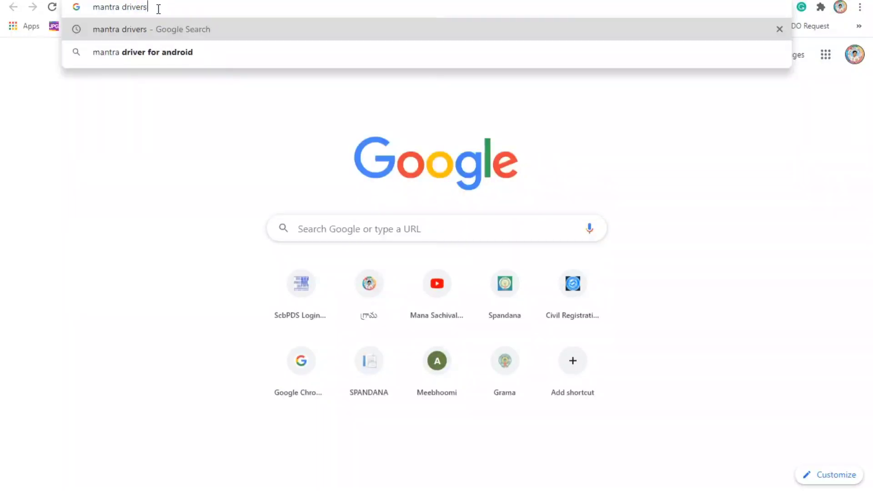
pyautogui.press('Return')
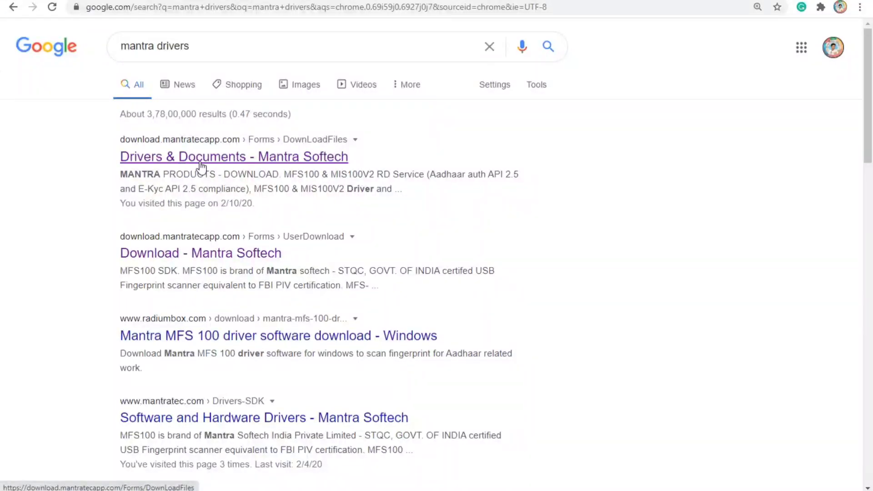
# - Open the "Drivers & Documents - Mantra Softech" result and submit the captcha code to reach the product downloads
pyautogui.click(228, 162)
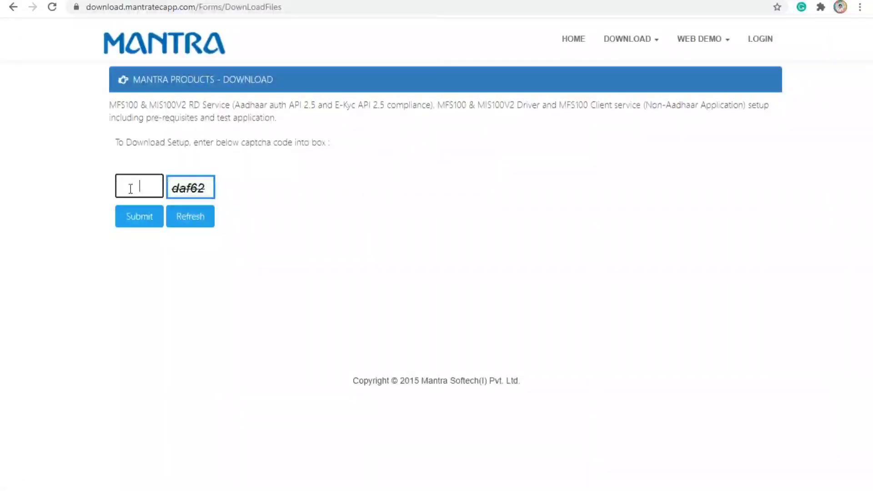
pyautogui.write('daf62')
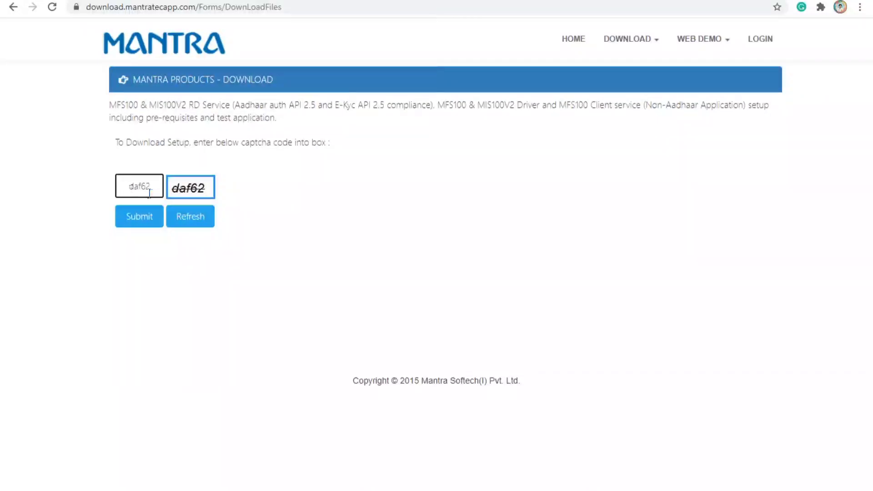
pyautogui.click(148, 219)
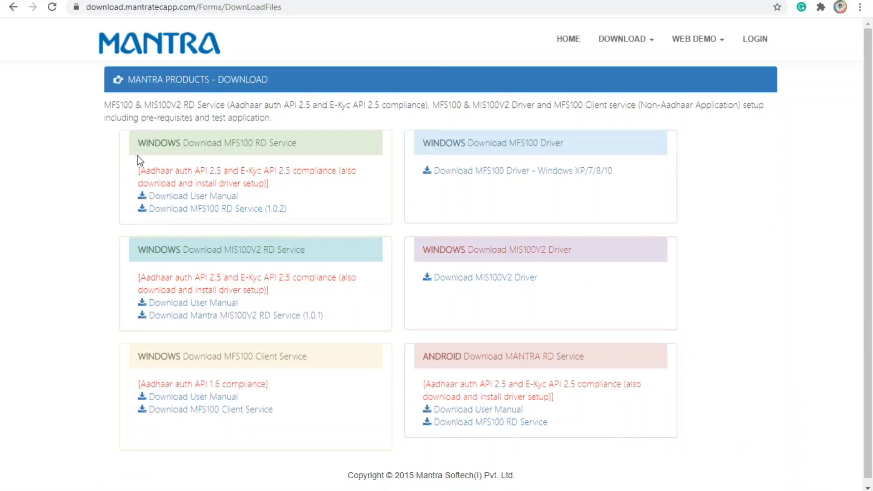
# - Download the Windows MFS100 RD Service (1.0.2), keeping the flagged file, and the MFS100 Client Service
pyautogui.moveTo(299, 145); pyautogui.dragTo(138, 144)
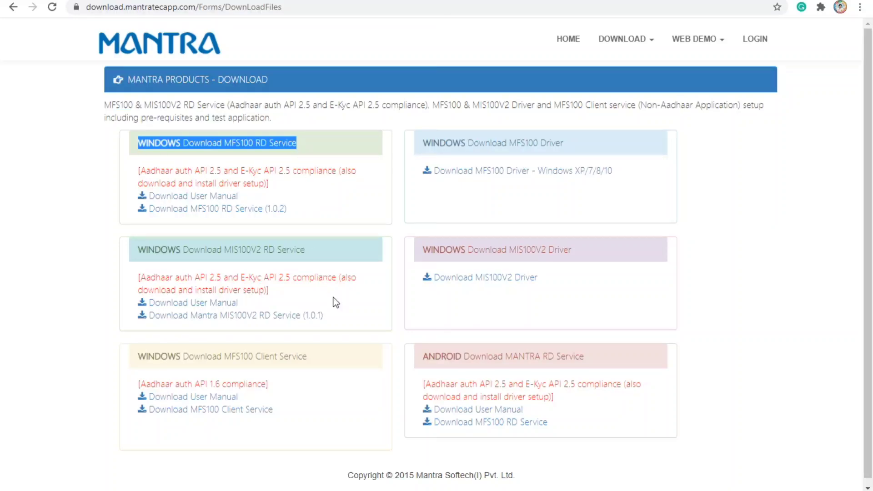
pyautogui.scroll(-1, 334, 318)
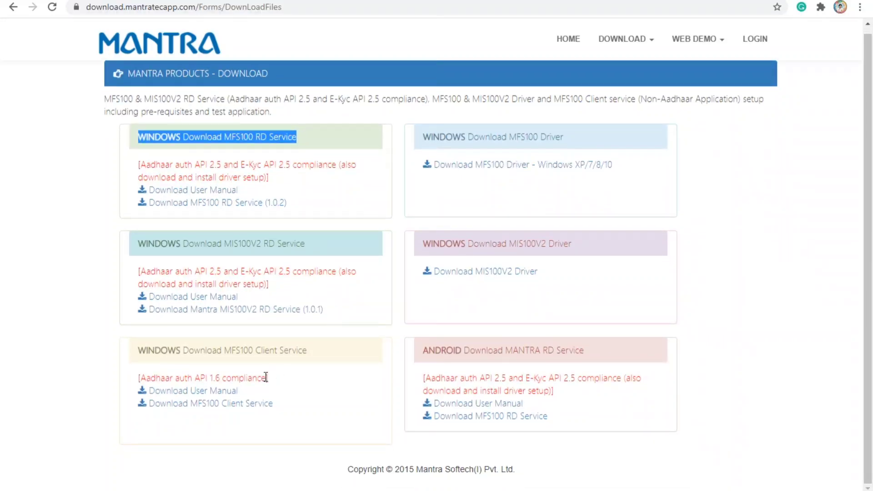
pyautogui.moveTo(318, 349); pyautogui.dragTo(165, 357)
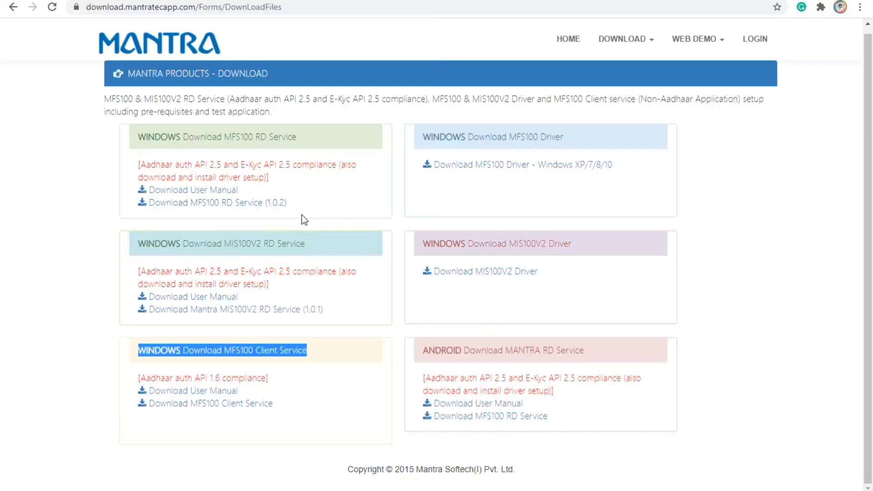
pyautogui.click(241, 203)
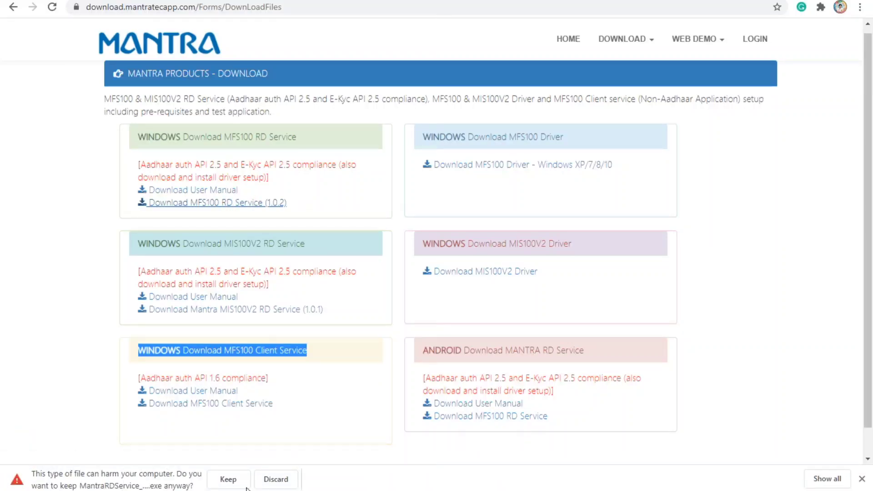
pyautogui.click(229, 479)
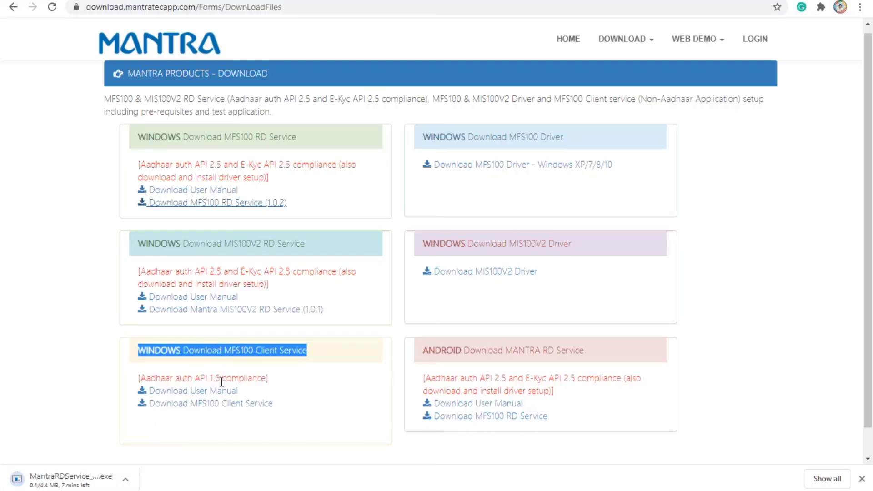
pyautogui.click(222, 405)
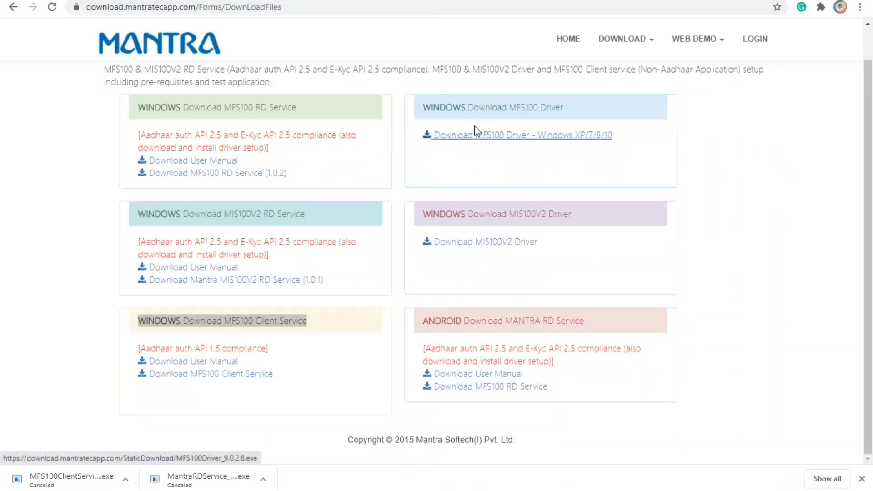
# - Download the MFS100 Driver for Windows XP/7/8/10 and keep the flagged file
pyautogui.moveTo(574, 108); pyautogui.dragTo(422, 109)
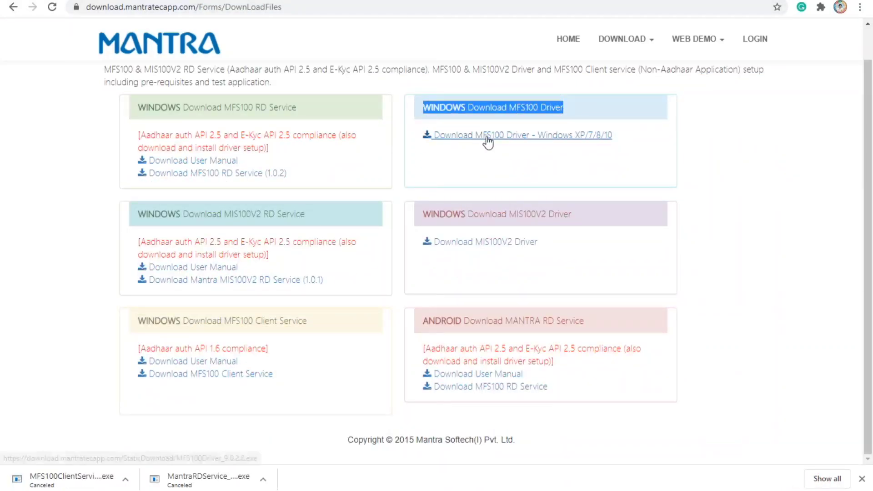
pyautogui.click(488, 142)
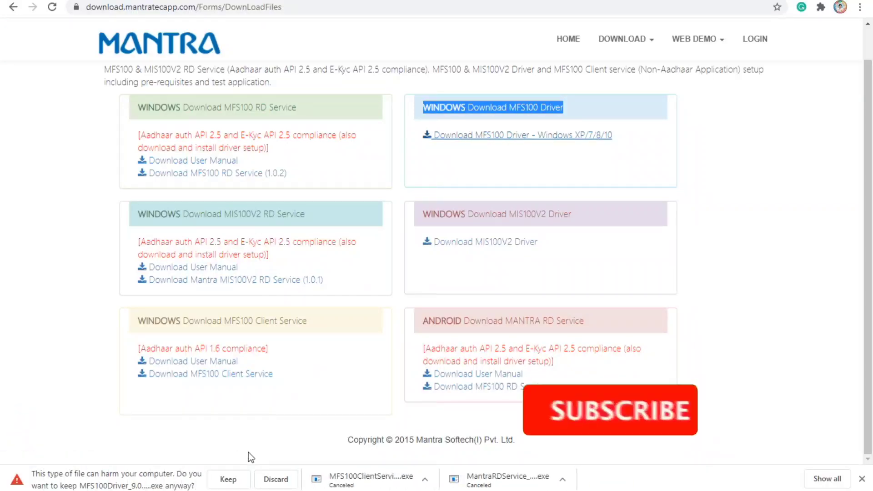
pyautogui.click(226, 481)
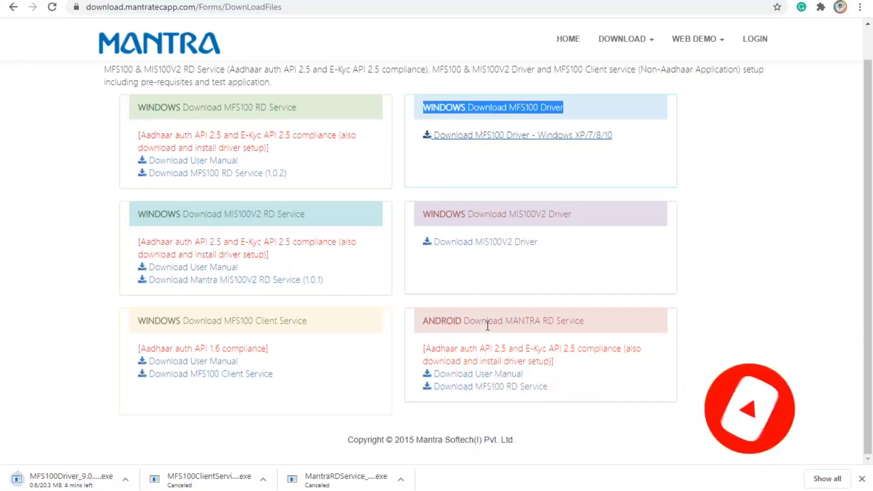
pyautogui.click(618, 134)
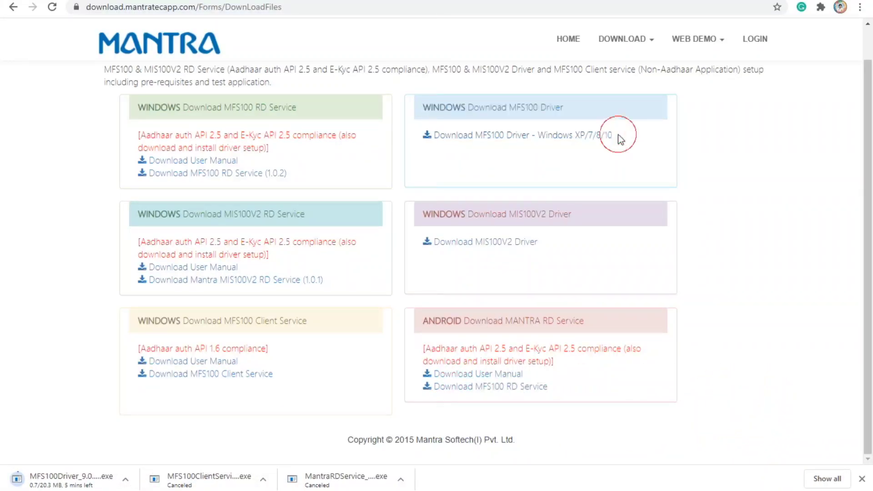
pyautogui.moveTo(569, 108); pyautogui.dragTo(432, 100)
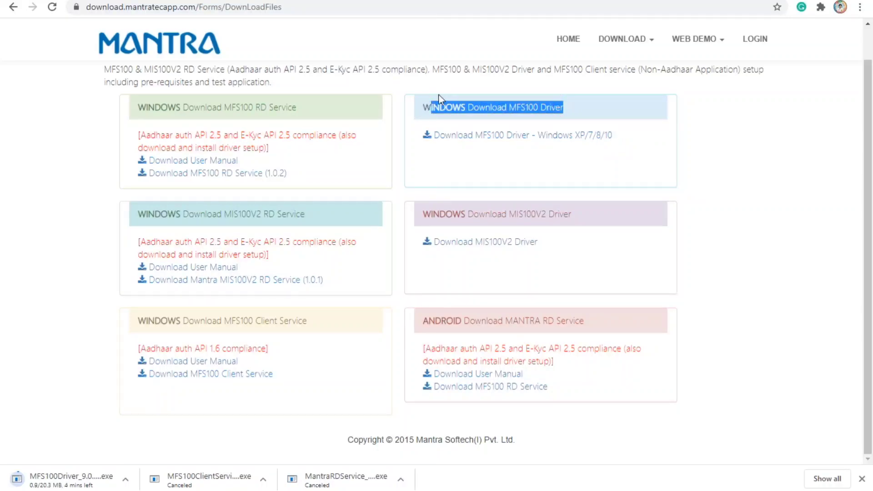
pyautogui.moveTo(298, 108); pyautogui.dragTo(133, 111)
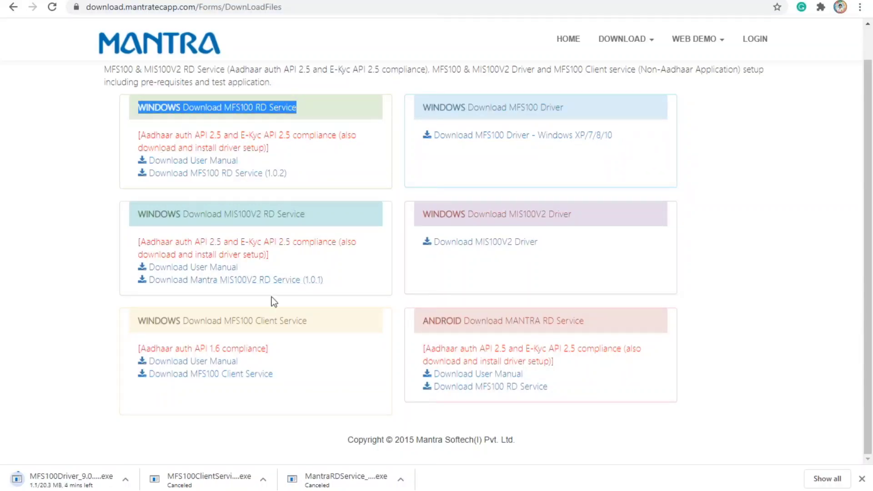
pyautogui.moveTo(308, 324); pyautogui.dragTo(160, 332)
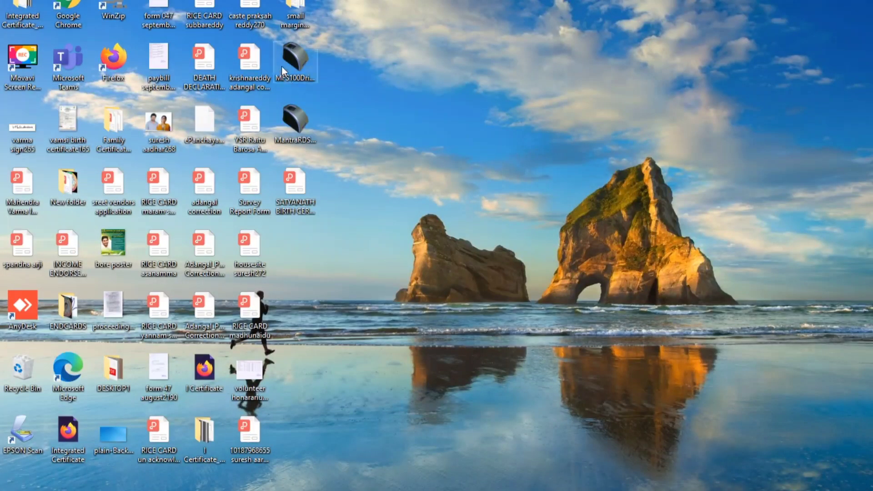
# - Run the MFS100Driver 9.0.2.8 installer from the desktop and complete its setup wizard
pyautogui.click(294, 69)
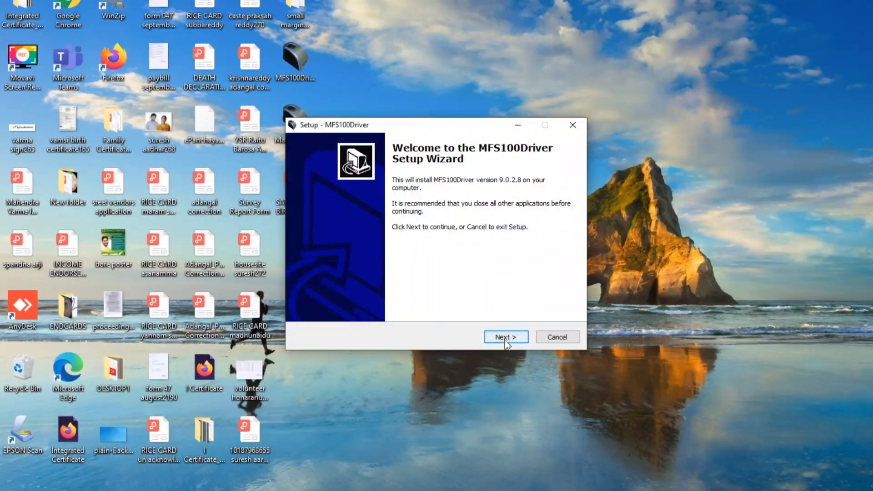
pyautogui.click(505, 338)
pyautogui.click(505, 339)
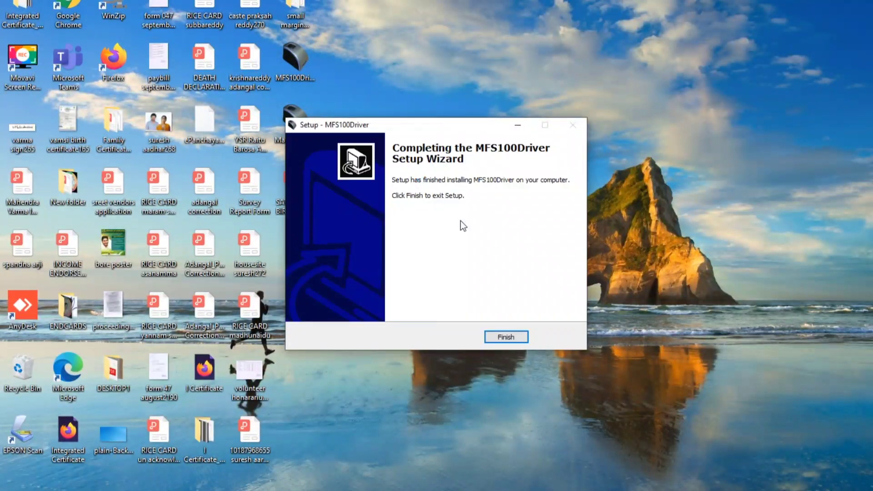
pyautogui.click(509, 339)
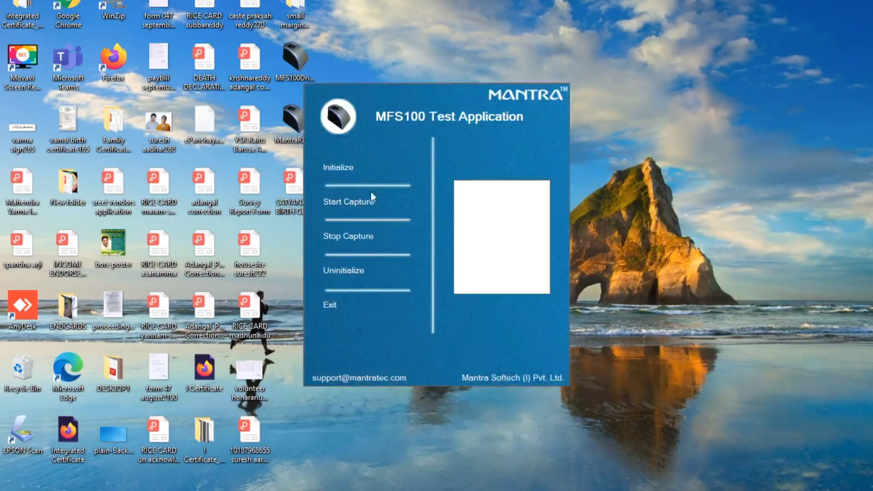
# - Initialize the scanner in the MFS100 Test Application, capture a test fingerprint, stop capturing and exit
pyautogui.click(341, 168)
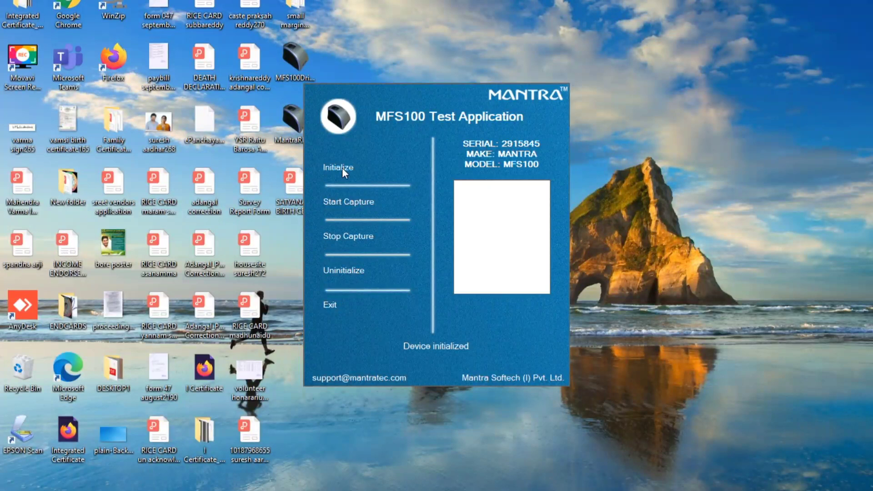
pyautogui.click(357, 203)
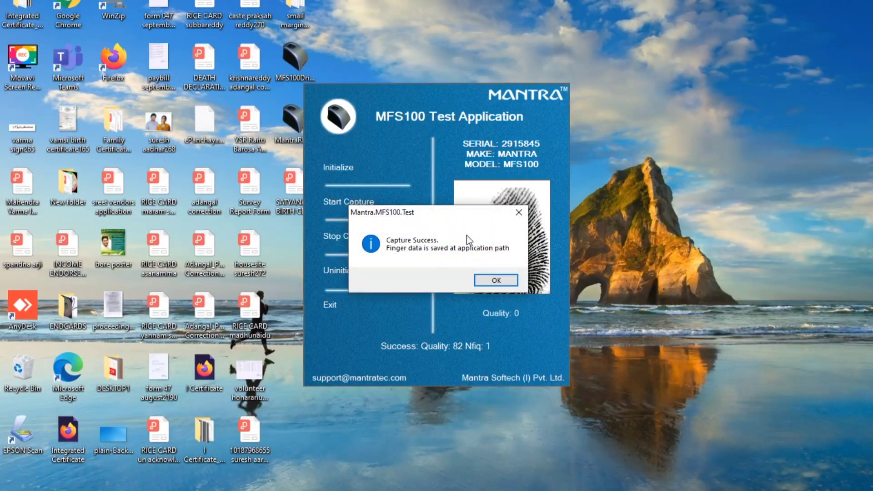
pyautogui.click(508, 278)
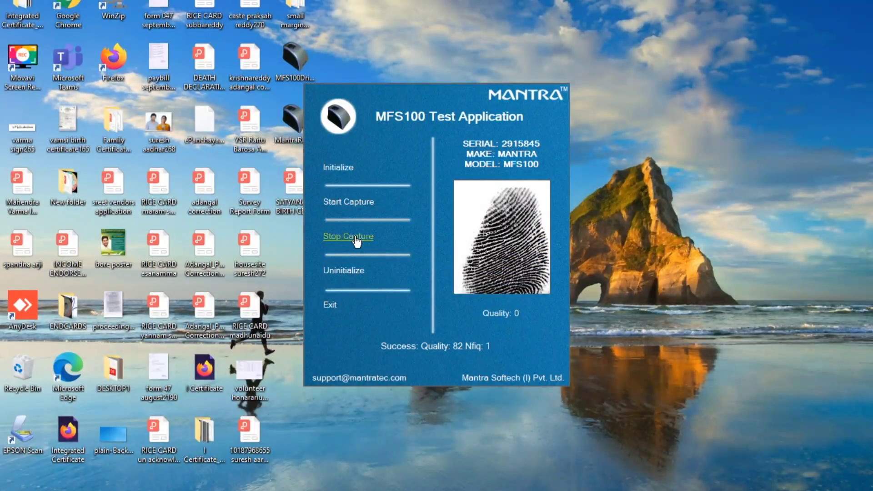
pyautogui.click(357, 239)
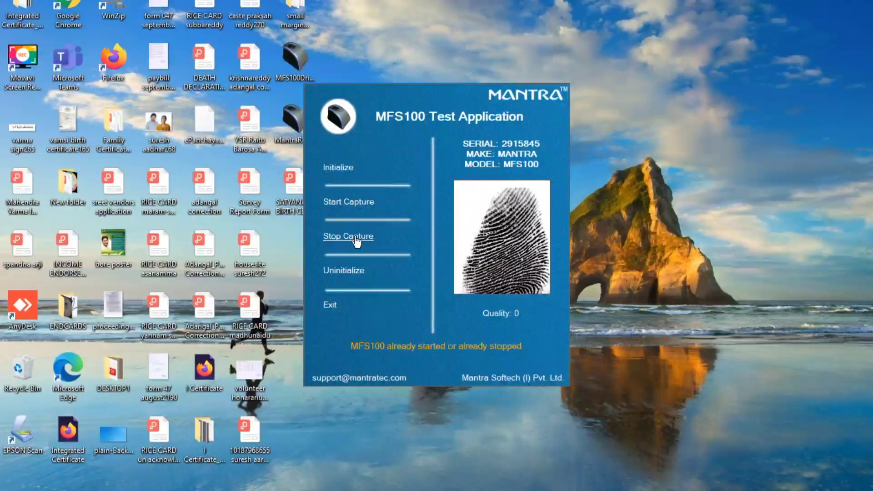
pyautogui.click(330, 305)
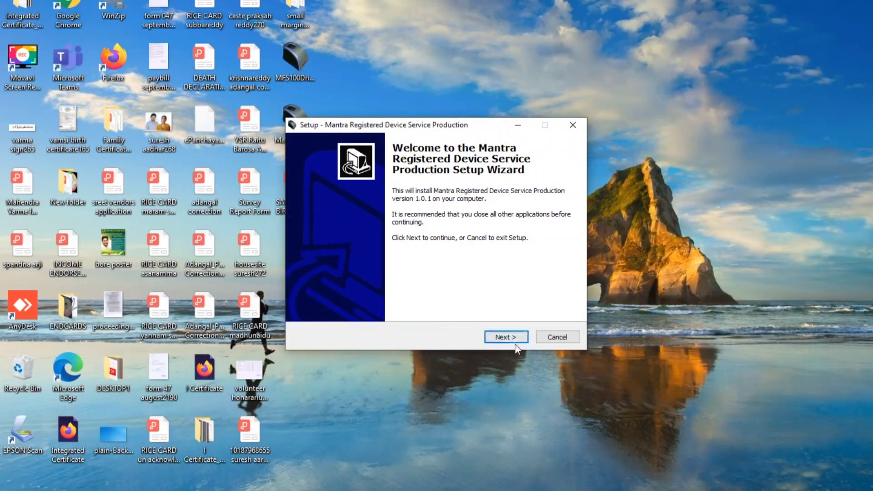
# - Install Mantra Registered Device Service Production 1.0.1 with the default Start Menu folder and finish the wizard
pyautogui.click(509, 338)
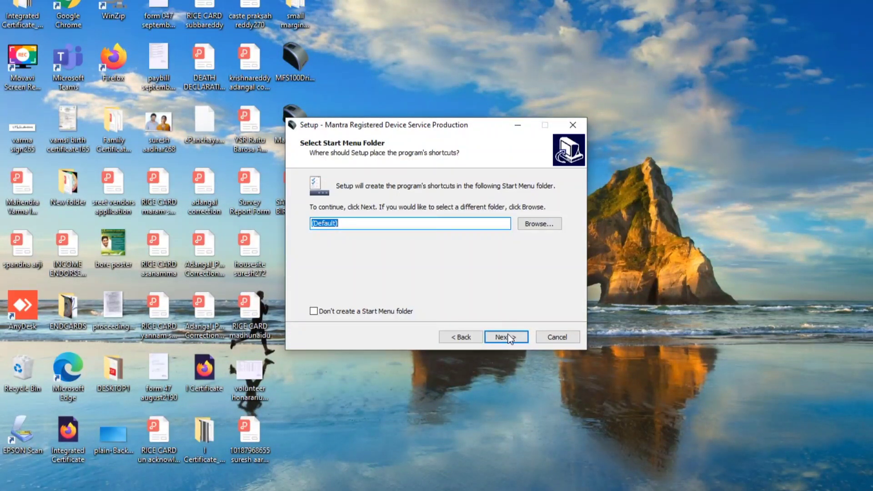
pyautogui.click(505, 337)
pyautogui.click(506, 336)
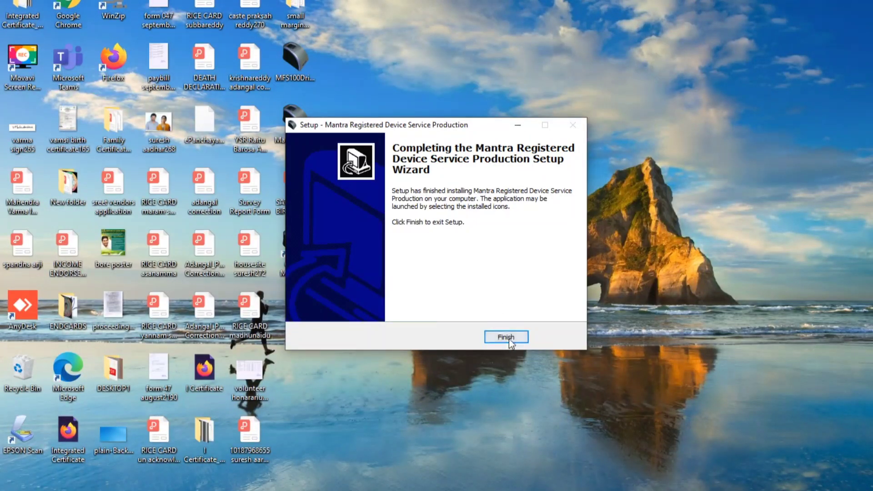
pyautogui.click(507, 338)
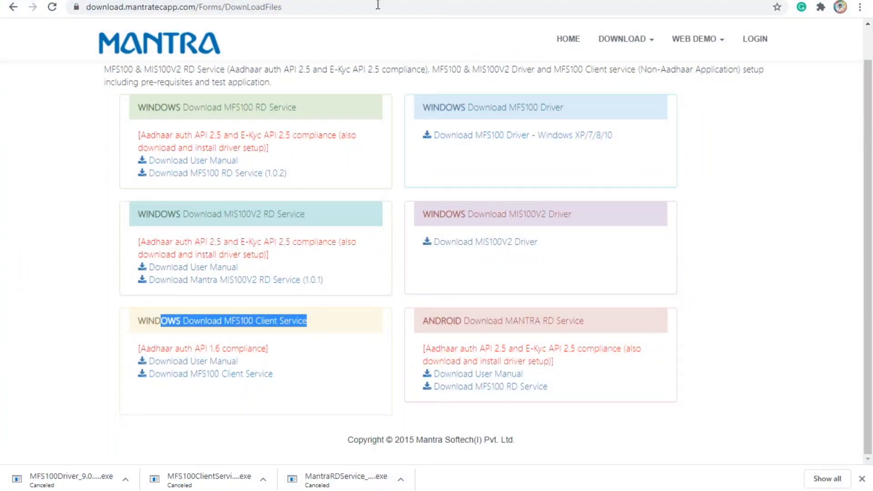
# - Search the web for "startek fm220 drivers" and open the RD Service Documents & Download App page on acpl.in.net
pyautogui.click(285, 9)
pyautogui.write('startek')
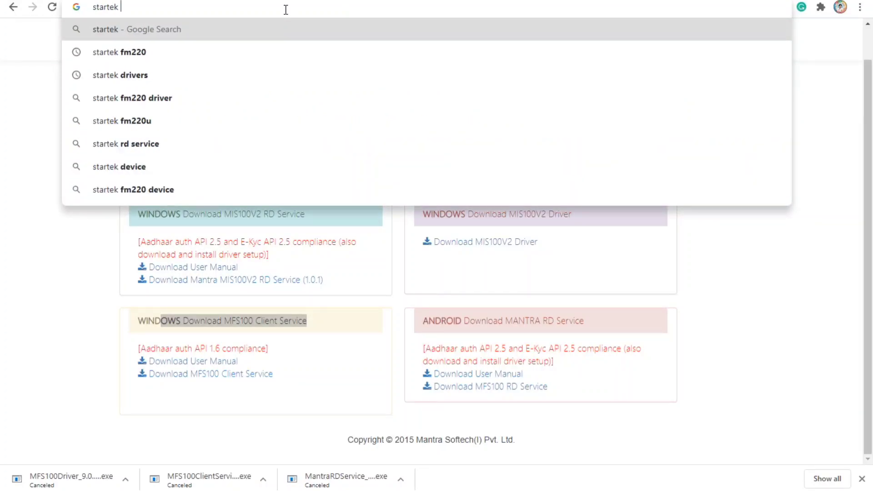
pyautogui.write(' fm22')
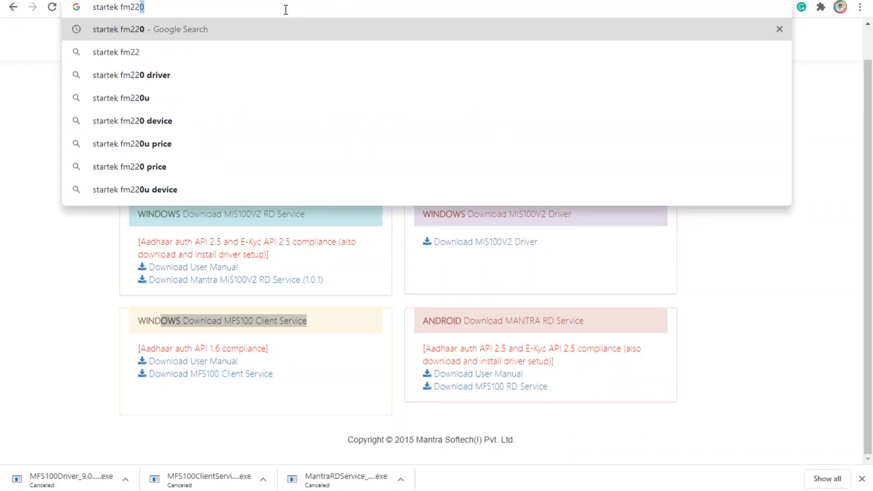
pyautogui.write('0 drivers')
pyautogui.press('Return')
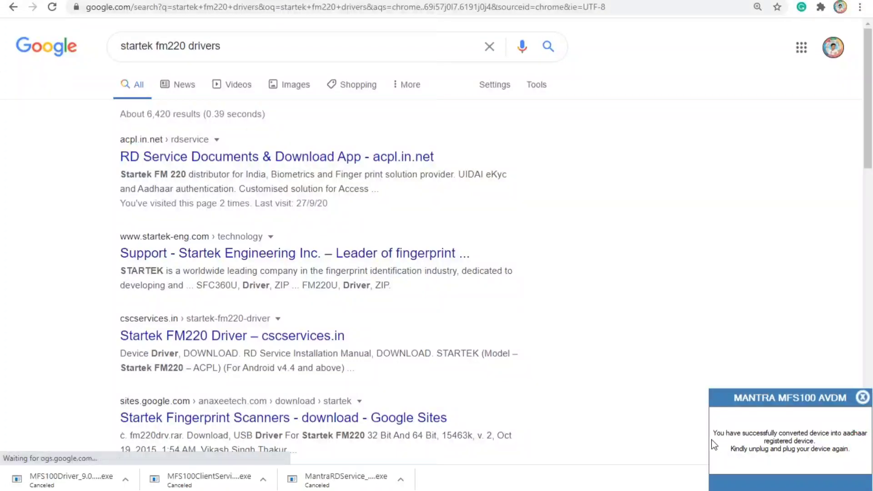
pyautogui.click(225, 158)
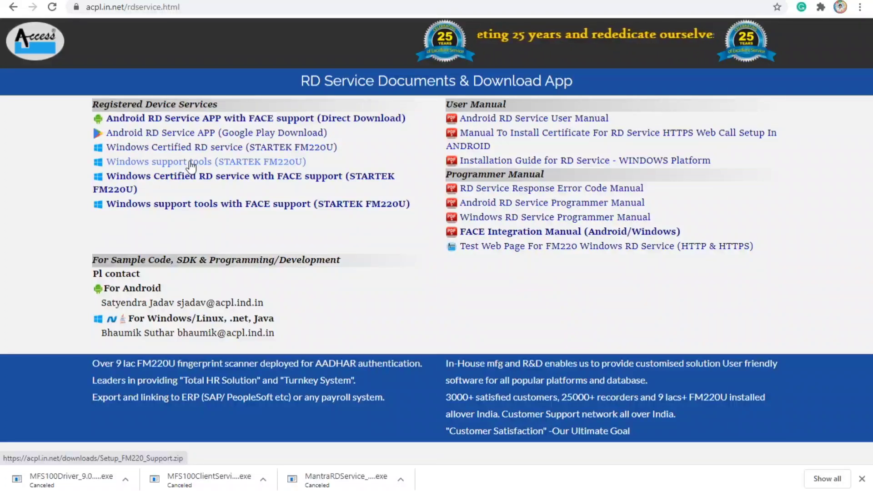
# - Start and cancel the STARTEK FM220U downloads for Windows support tools and for Windows Certified RD service with FACE support
pyautogui.click(205, 166)
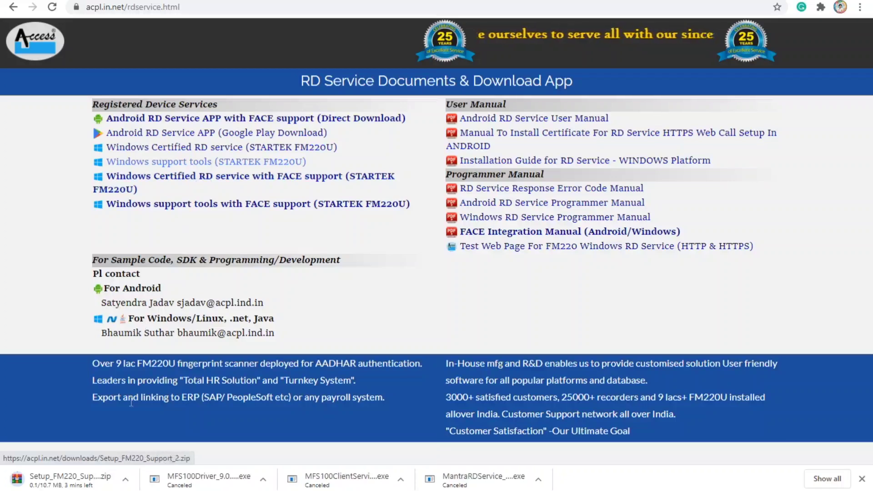
pyautogui.click(128, 481)
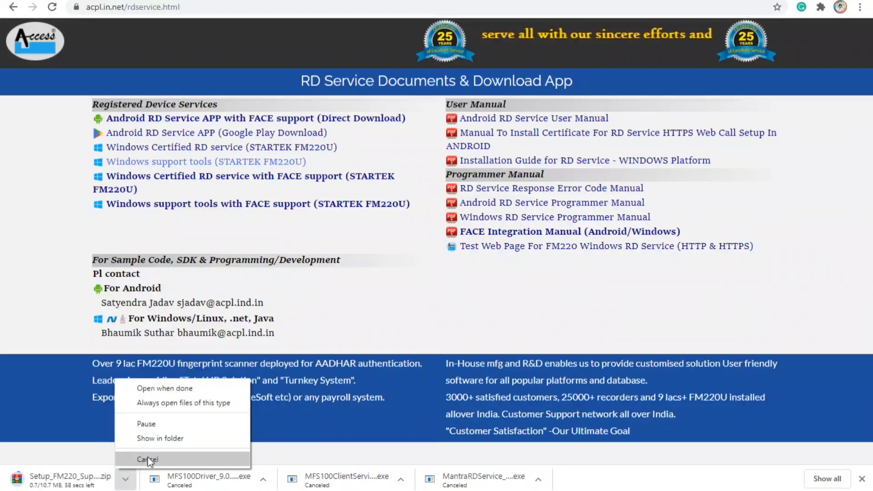
pyautogui.click(130, 459)
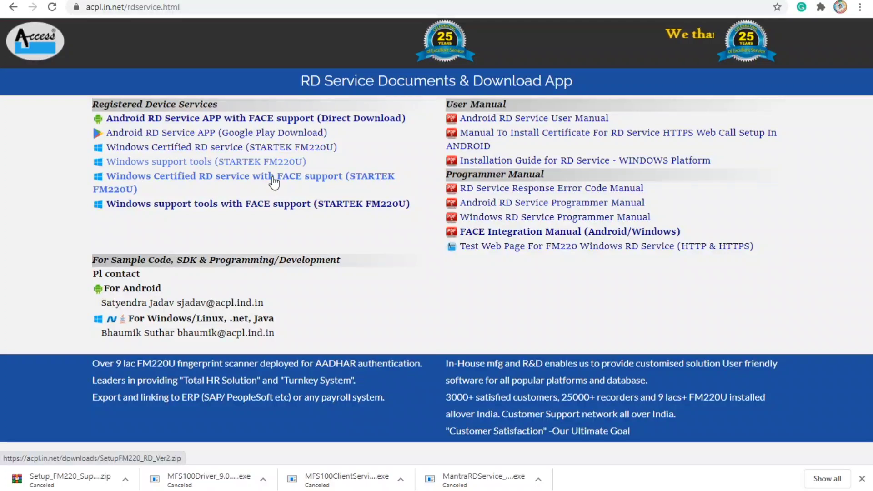
pyautogui.click(274, 181)
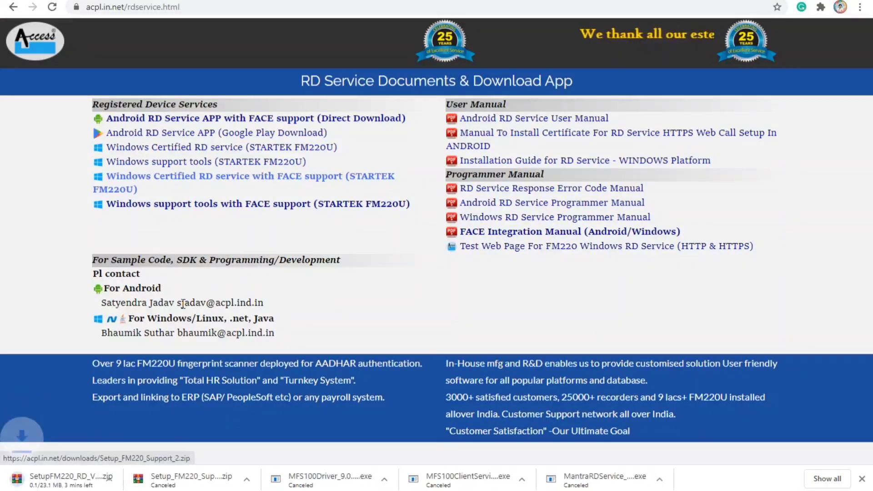
pyautogui.click(126, 481)
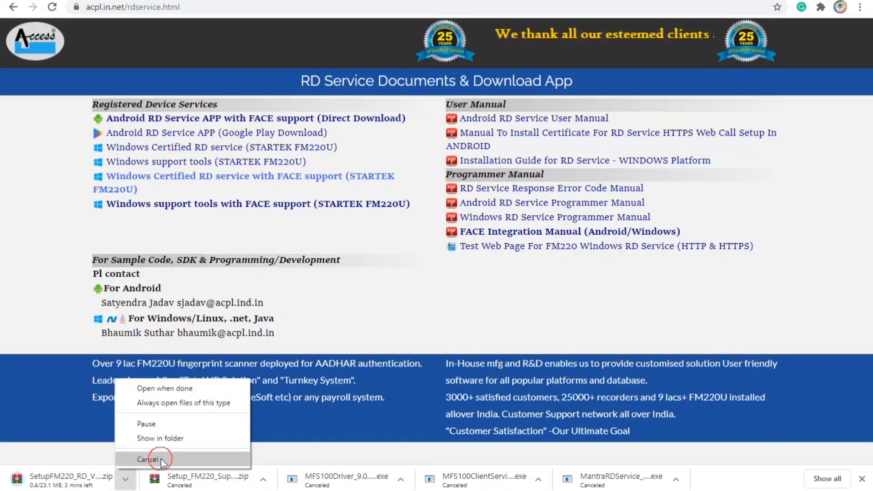
pyautogui.click(161, 460)
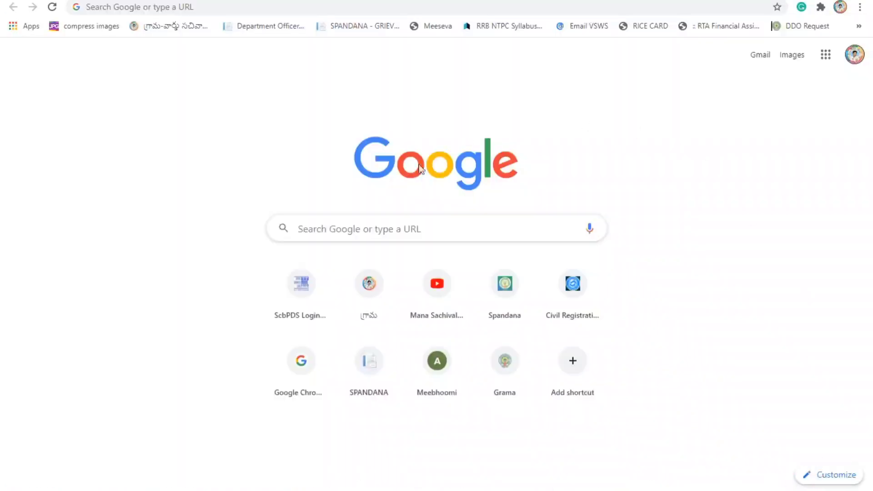
# - Open the browser's experimental features page at chrome://flags
pyautogui.click(217, 6)
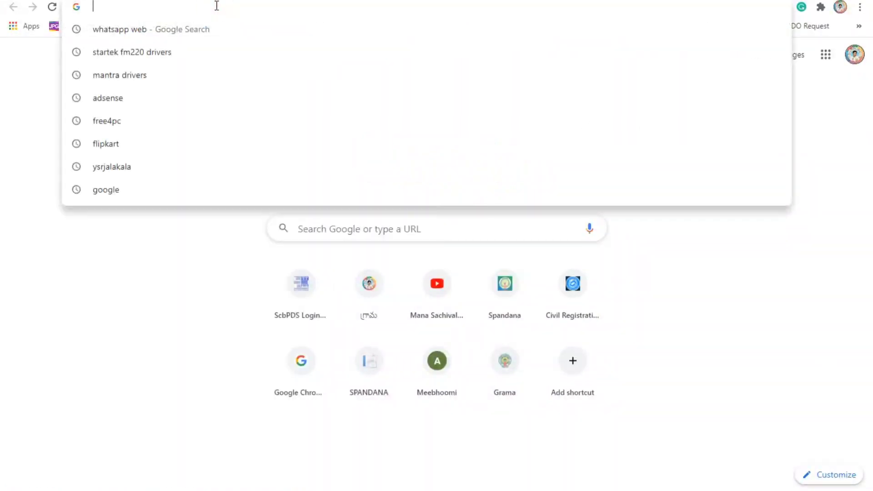
pyautogui.write('chrome://flags')
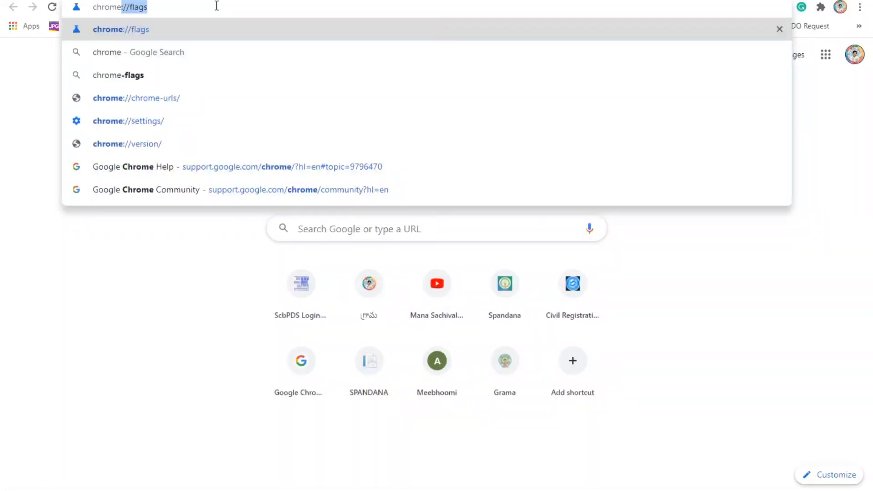
pyautogui.press('Right')
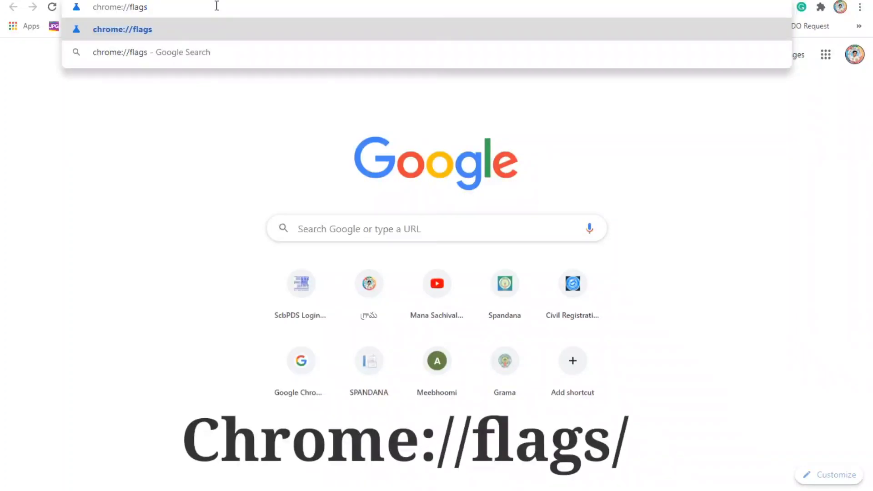
pyautogui.press('Return')
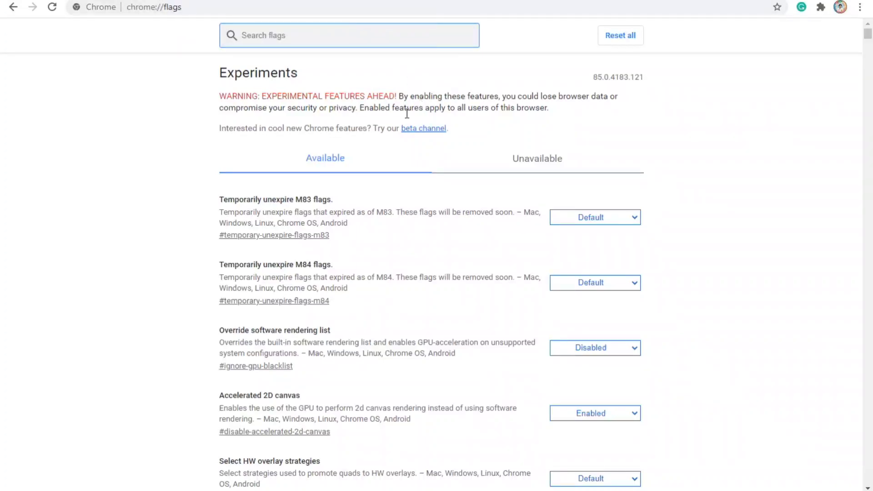
# - Find the "invalid" certificates flag for resources loaded from localhost, set it to Enabled and relaunch the browser
pyautogui.scroll(-5, 351, 121)
pyautogui.scroll(5, 351, 127)
pyautogui.click(296, 35)
pyautogui.write('invalid')
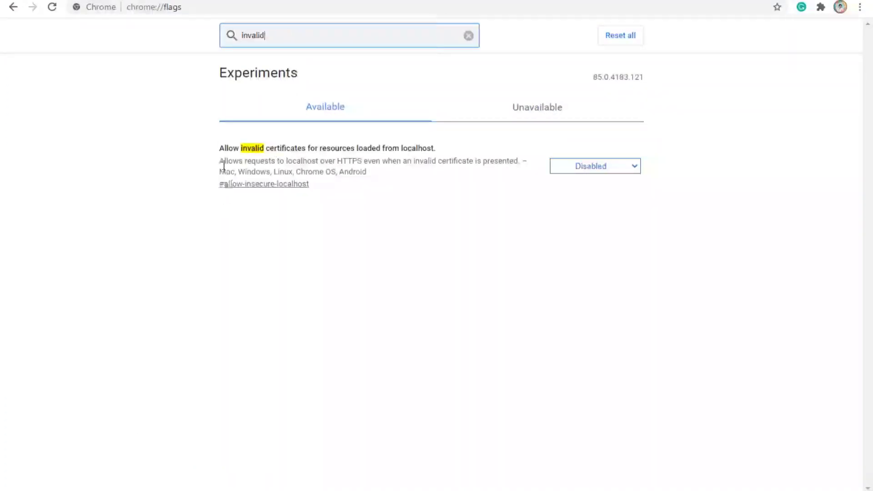
pyautogui.click(585, 169)
pyautogui.click(588, 189)
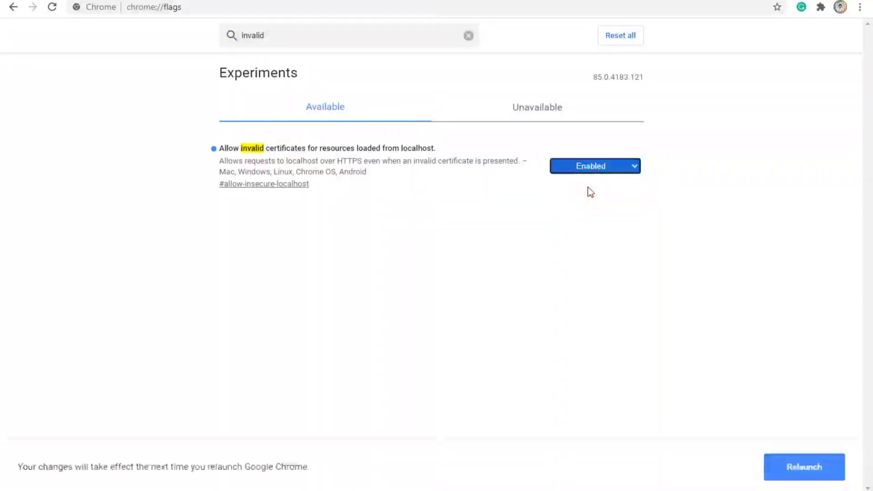
pyautogui.click(809, 467)
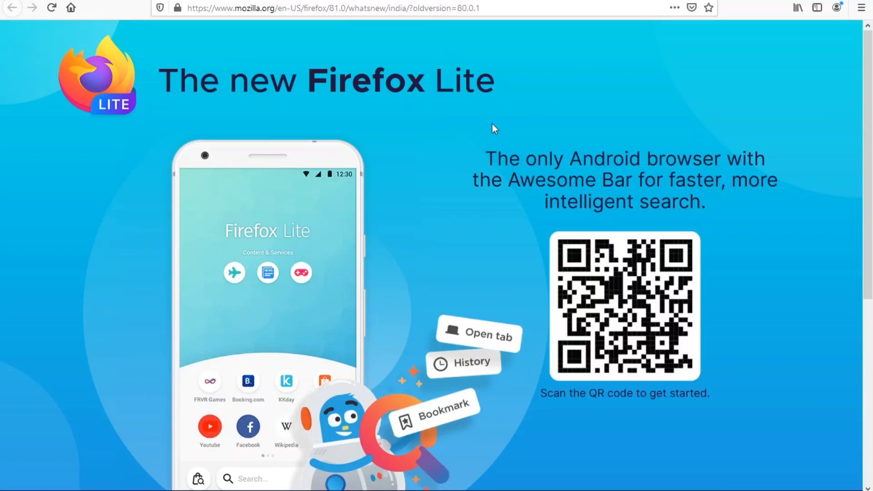
# - Switch to Firefox, search its options for "certifi" and show the server certificates in the Certificate Manager
pyautogui.click(862, 8)
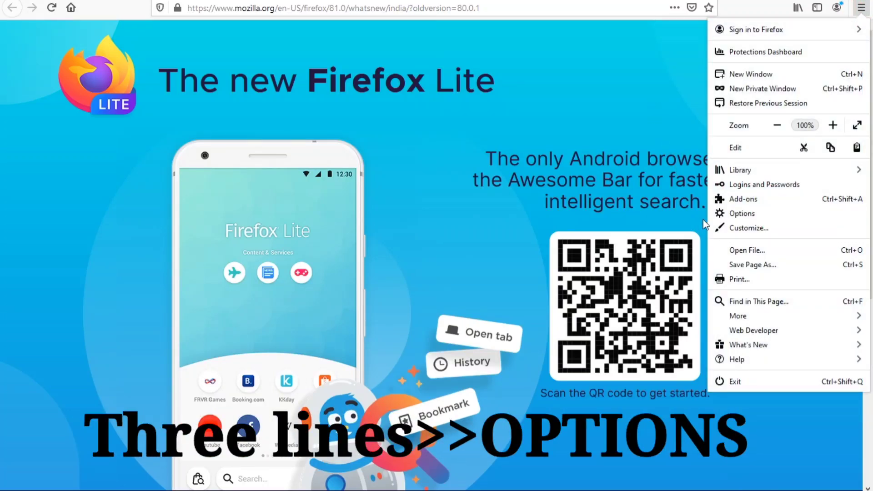
pyautogui.click(752, 214)
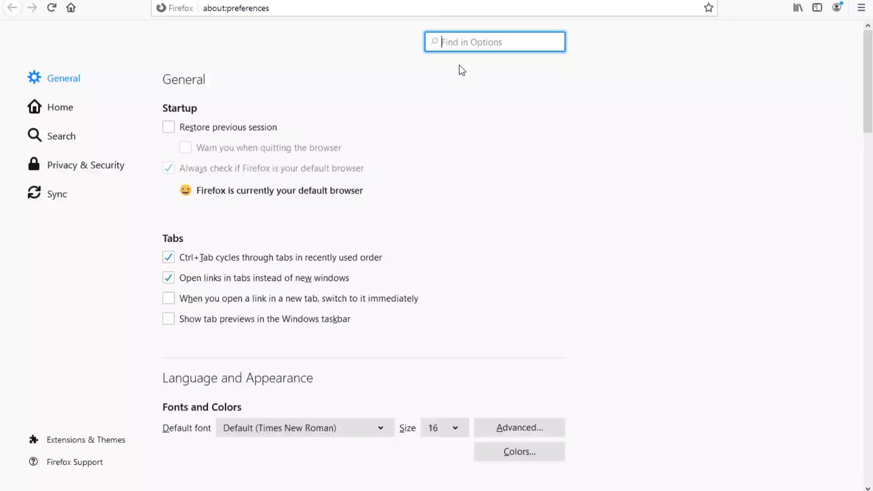
pyautogui.click(467, 44)
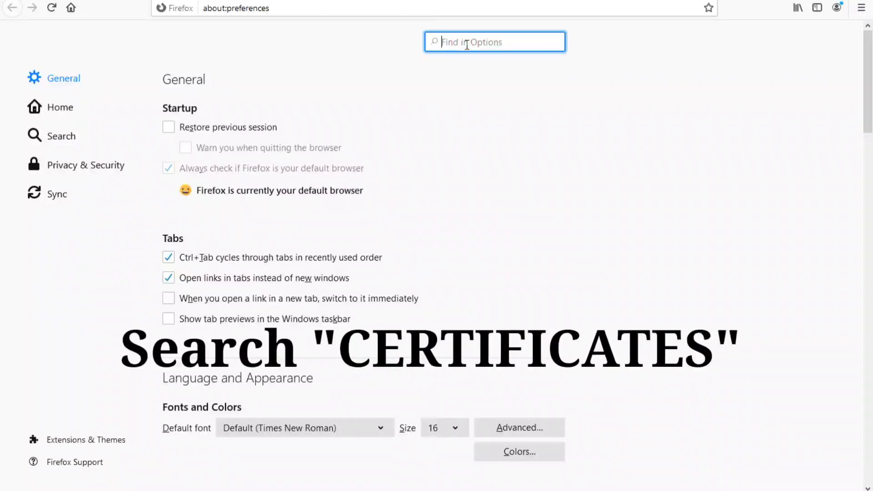
pyautogui.write('certifi')
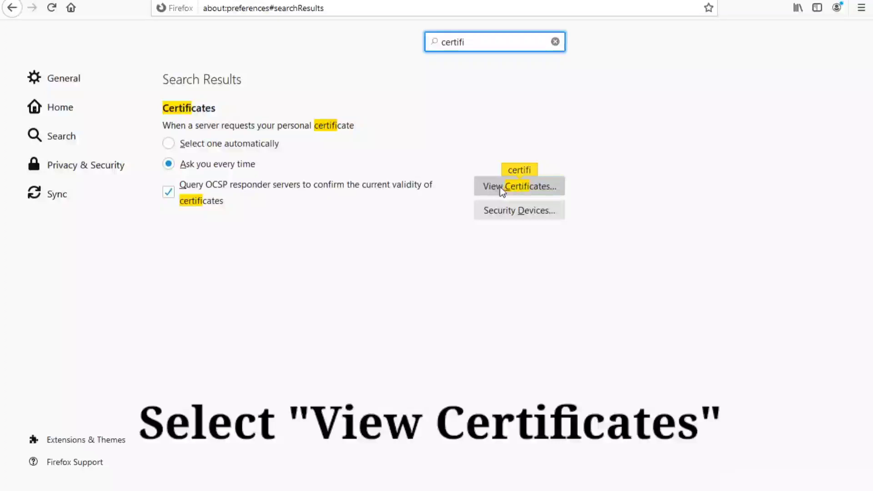
pyautogui.click(536, 188)
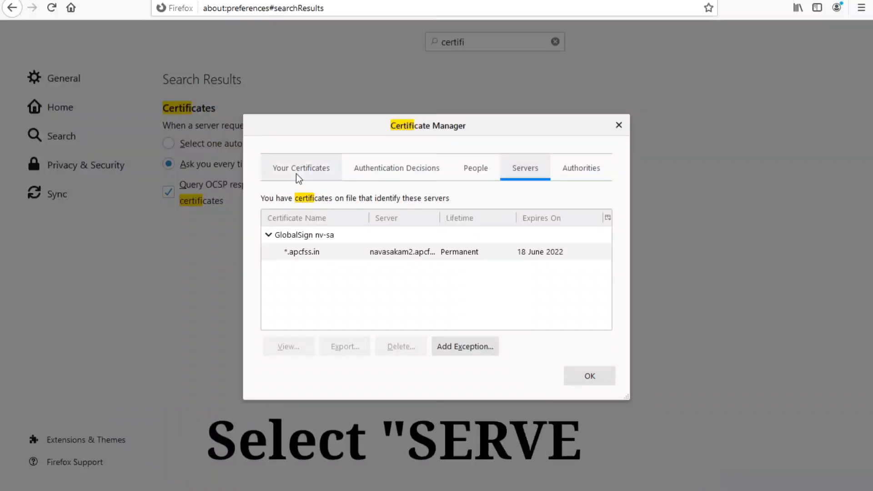
pyautogui.click(570, 173)
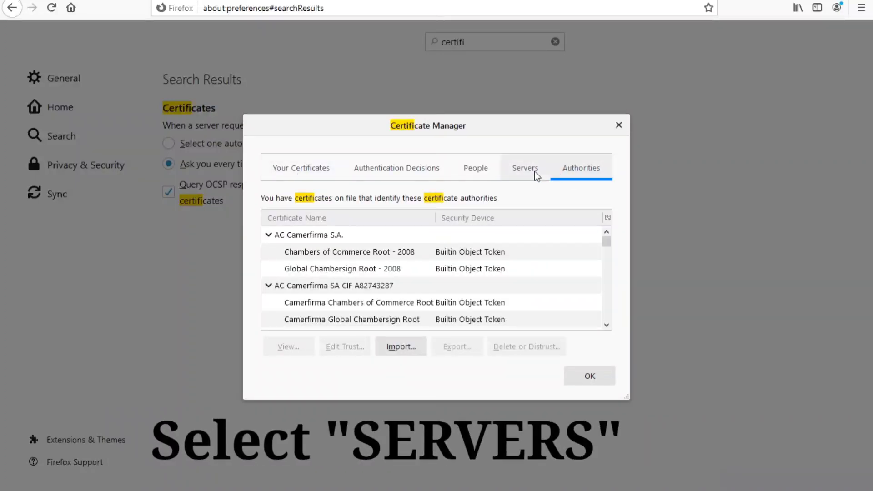
pyautogui.click(534, 171)
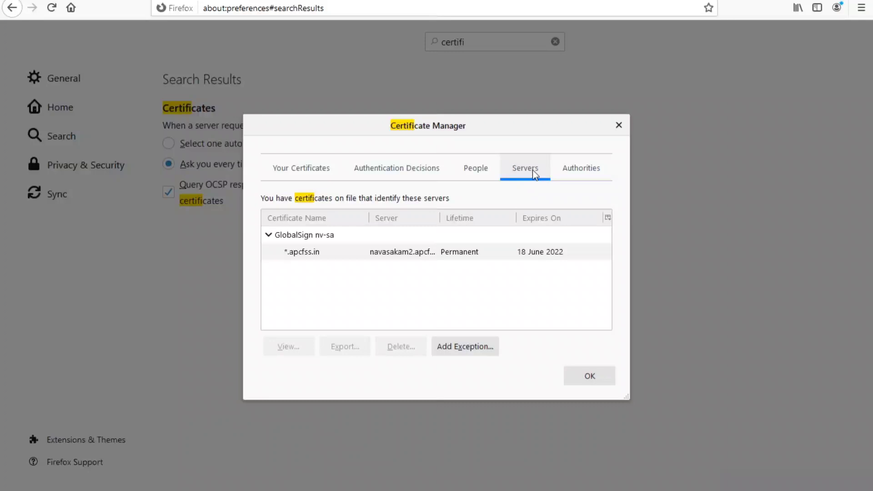
pyautogui.click(479, 348)
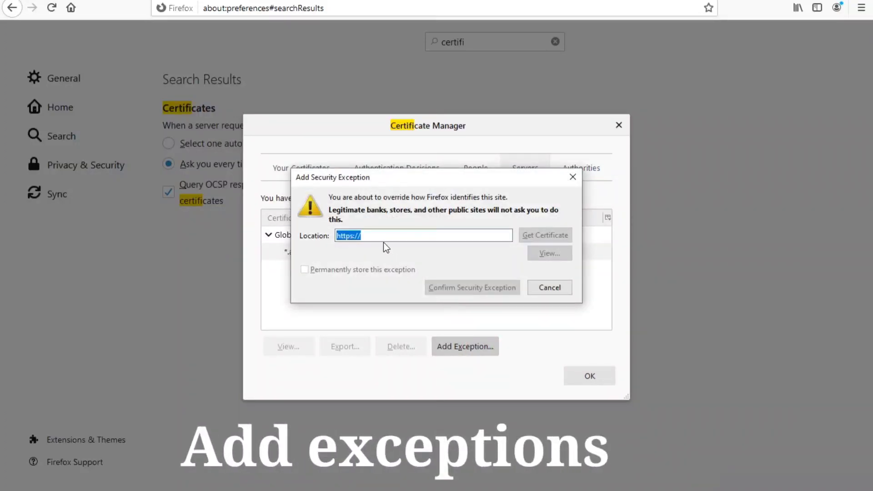
pyautogui.click(404, 237)
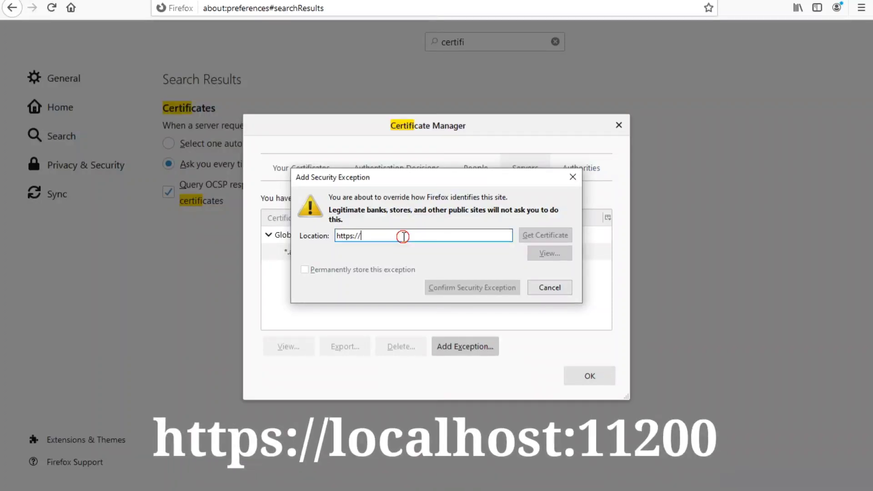
pyautogui.write('localhost:11200')
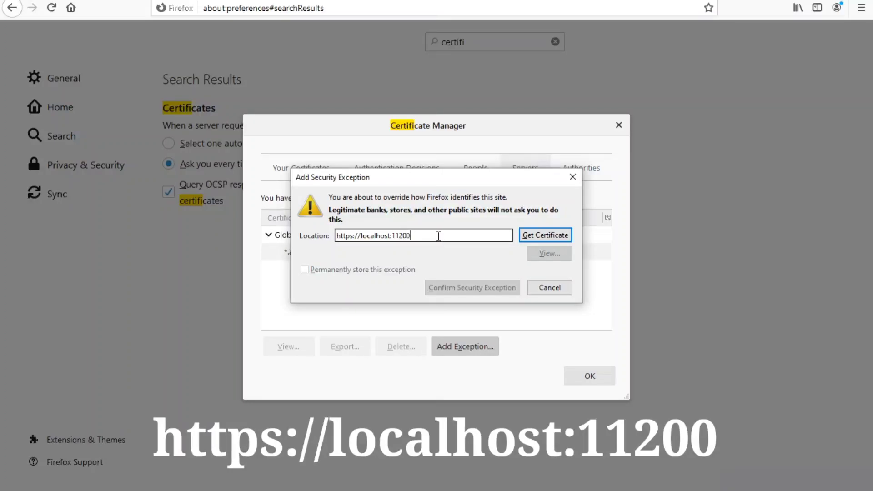
pyautogui.click(545, 236)
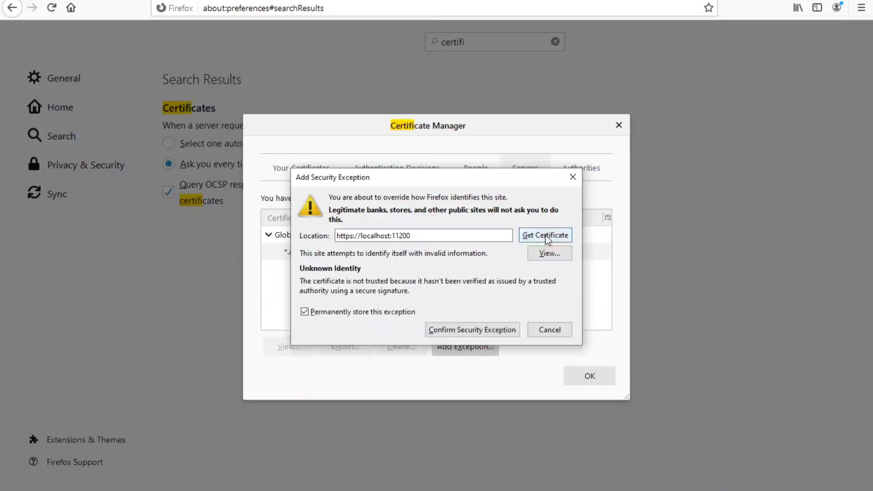
pyautogui.click(484, 331)
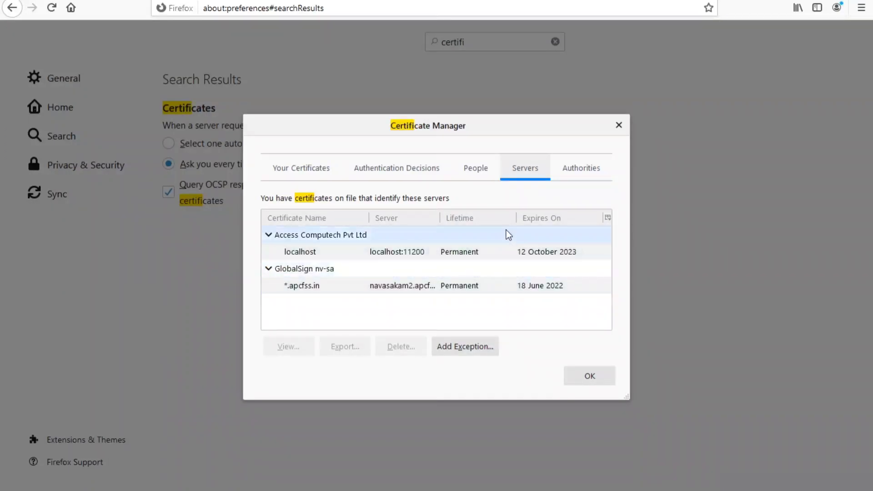
pyautogui.click(596, 377)
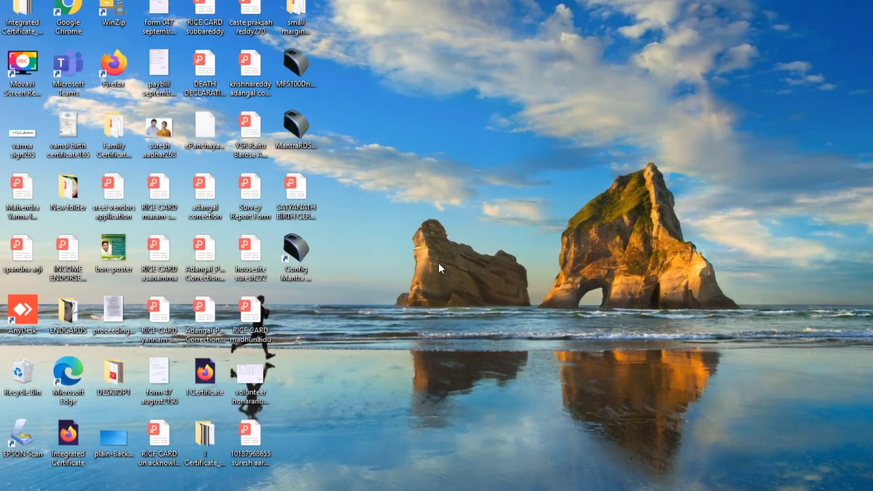
# - Find and open the Windows Services app and maximize its window
pyautogui.press('super')
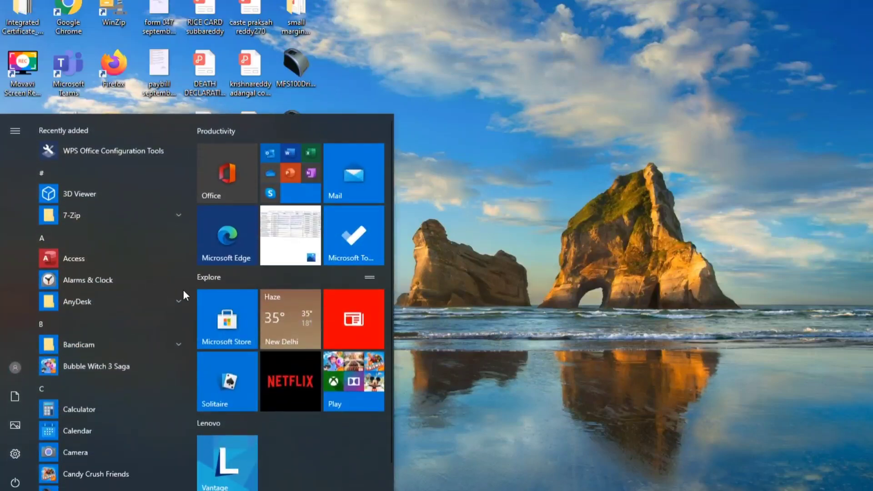
pyautogui.press('Escape')
pyautogui.press('super')
pyautogui.write('servicw')
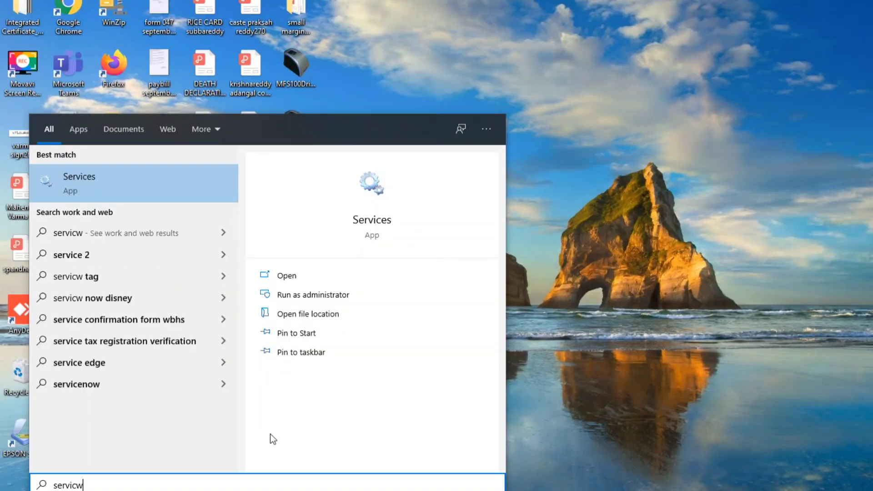
pyautogui.press('BackSpace')
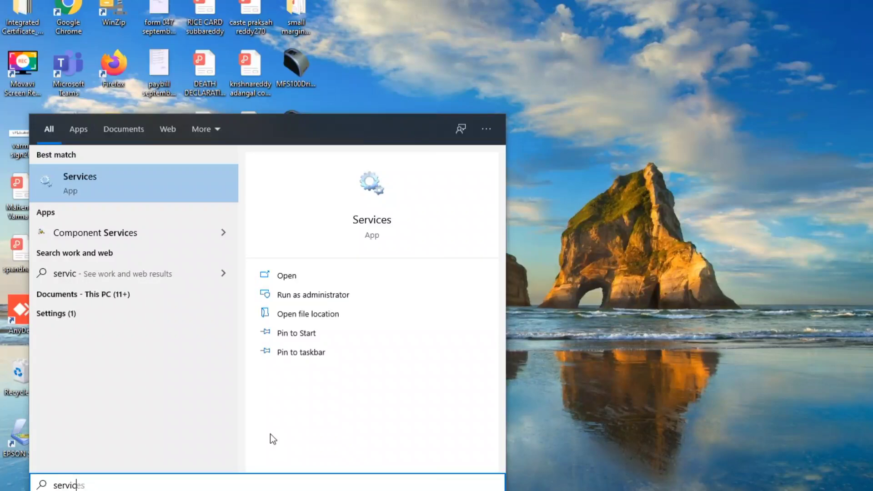
pyautogui.click(98, 178)
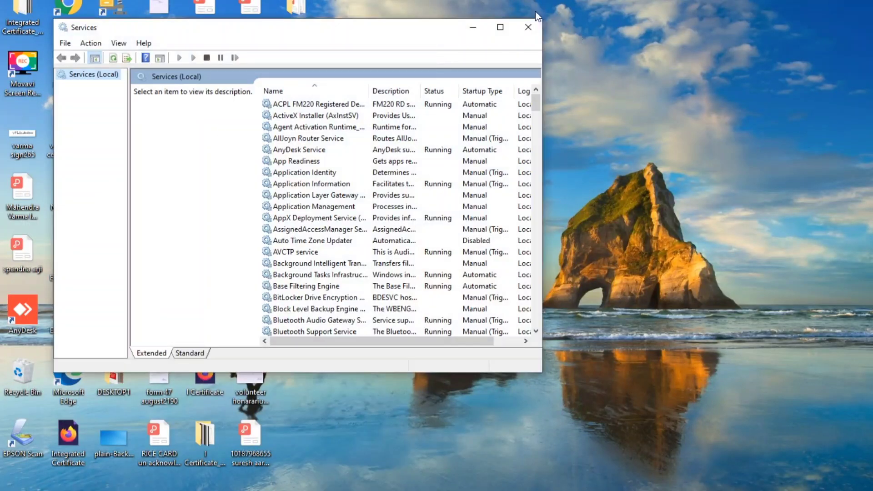
pyautogui.click(512, 26)
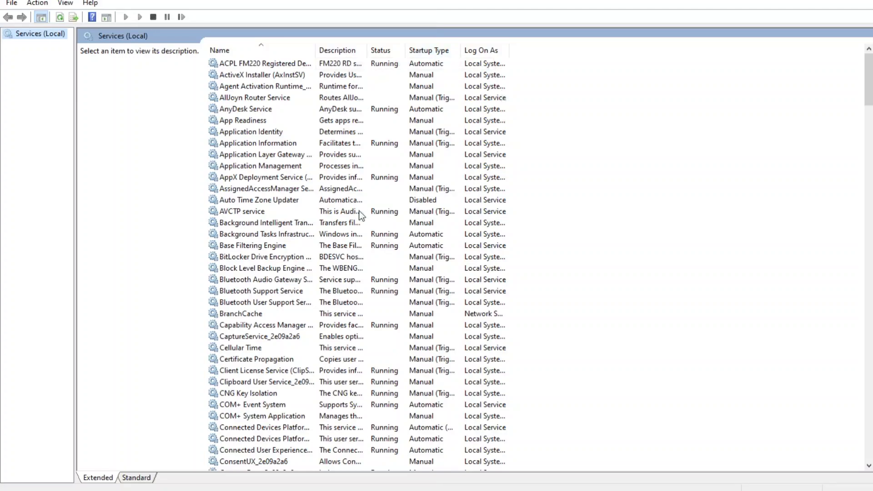
# - Check the running status of the ACPL FM220 Registered Device service and the Mantra AVDM service
pyautogui.scroll(-11, 430, 330)
pyautogui.scroll(11, 430, 329)
pyautogui.click(391, 66)
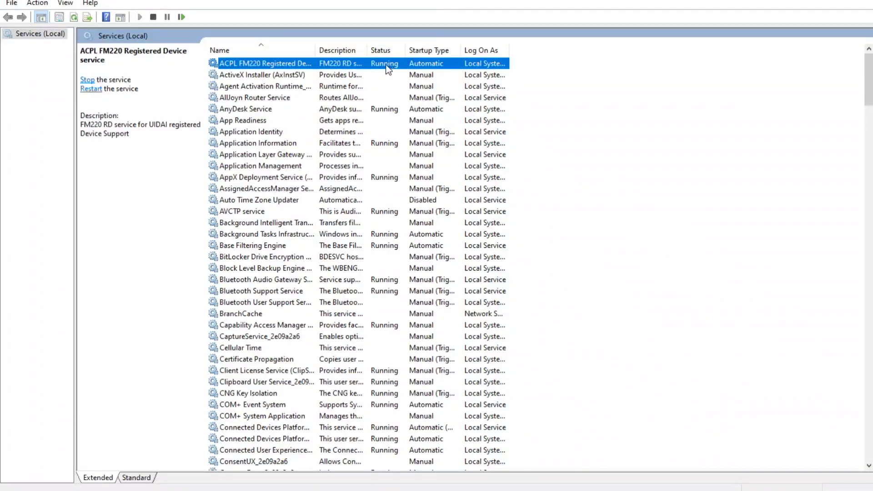
pyautogui.scroll(-20, 390, 314)
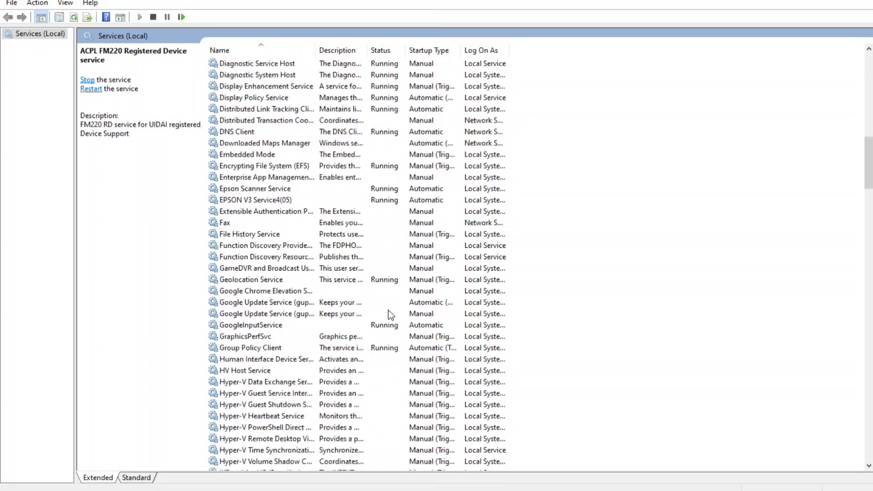
pyautogui.scroll(-10, 389, 314)
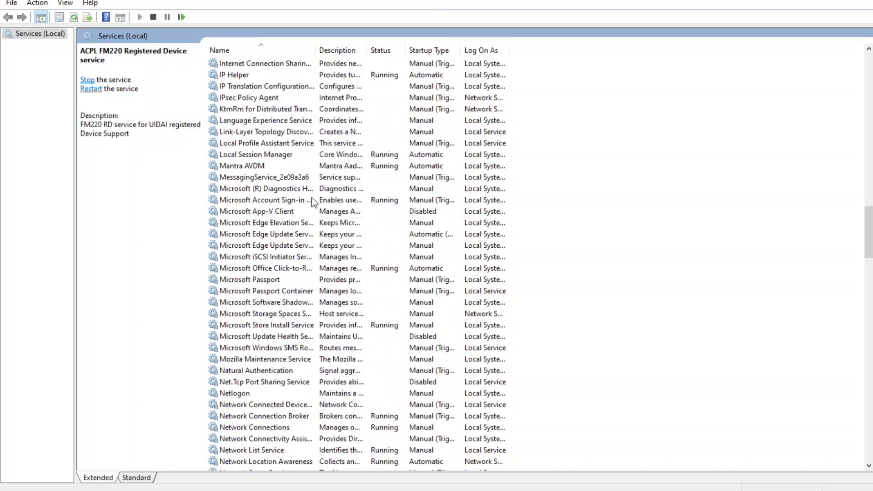
pyautogui.click(392, 168)
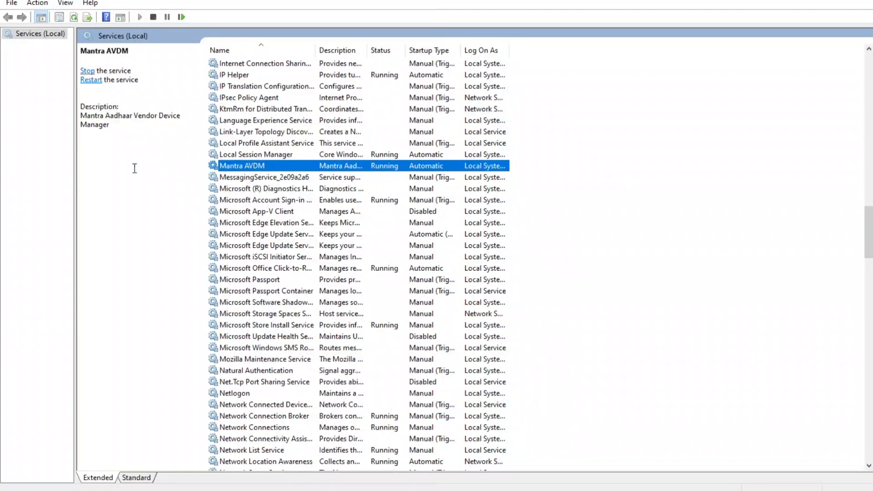
# - Restart the Mantra AVDM service and dismiss the MANTRA MFS100 AVDM notification
pyautogui.rightClick(264, 167)
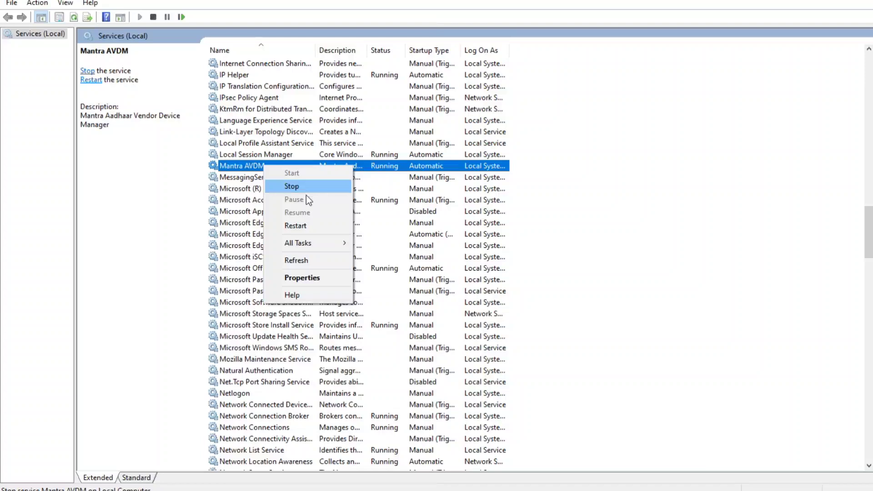
pyautogui.click(306, 226)
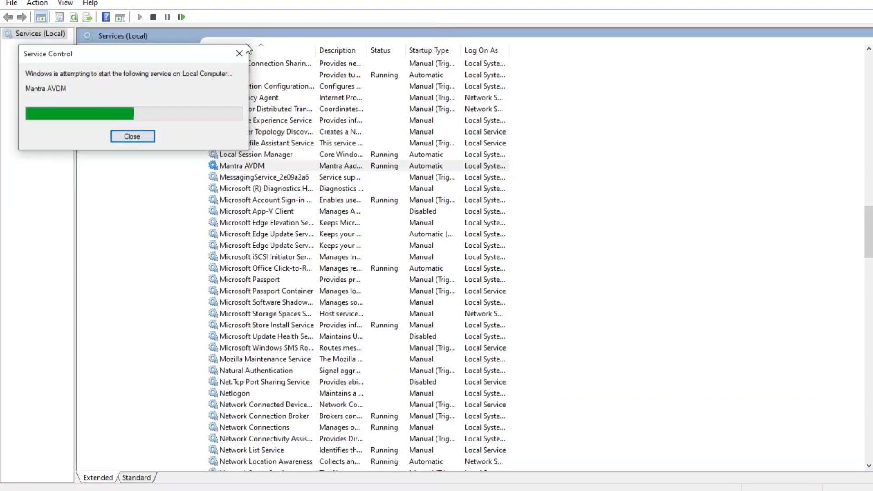
pyautogui.moveTo(148, 55); pyautogui.dragTo(389, 169)
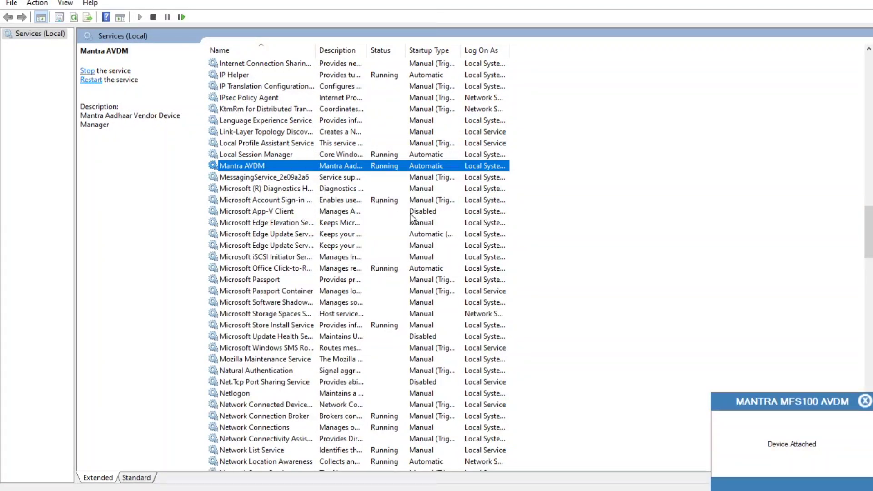
pyautogui.click(834, 458)
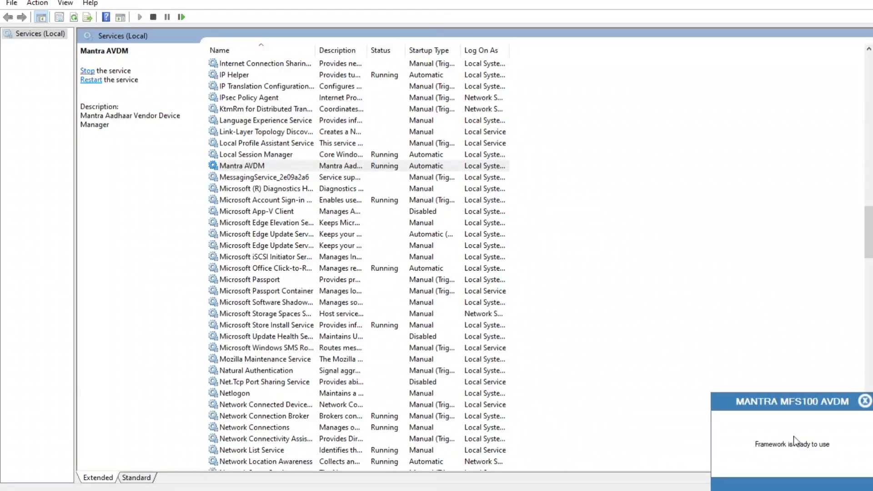
pyautogui.click(866, 401)
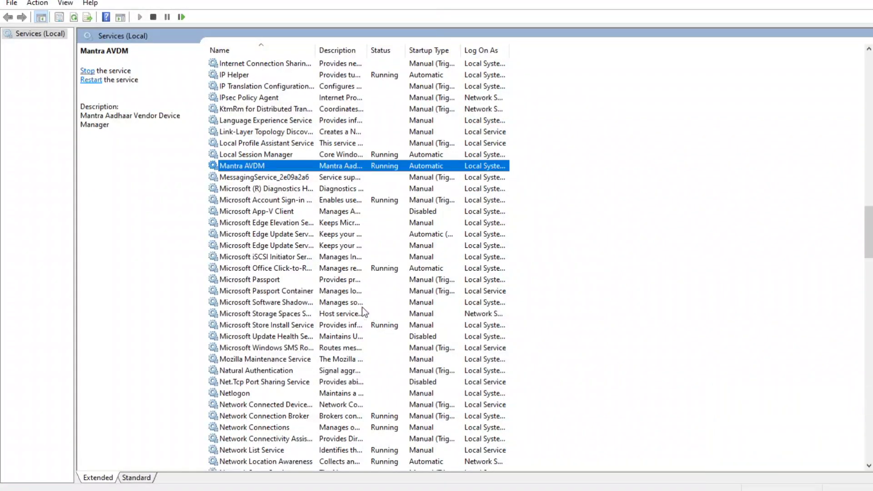
# - Restart the ACPL FM220 Registered Device service and look for its device tools among the hidden system tray programs
pyautogui.scroll(20, 308, 195)
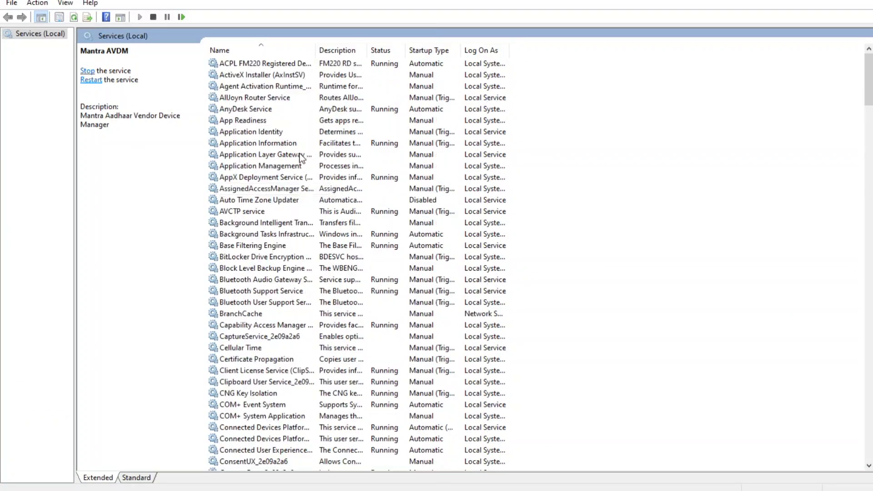
pyautogui.rightClick(289, 66)
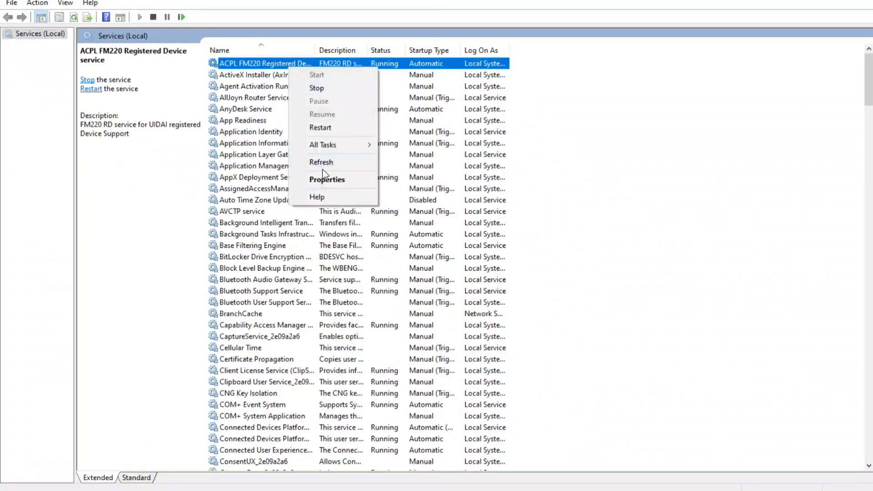
pyautogui.click(339, 130)
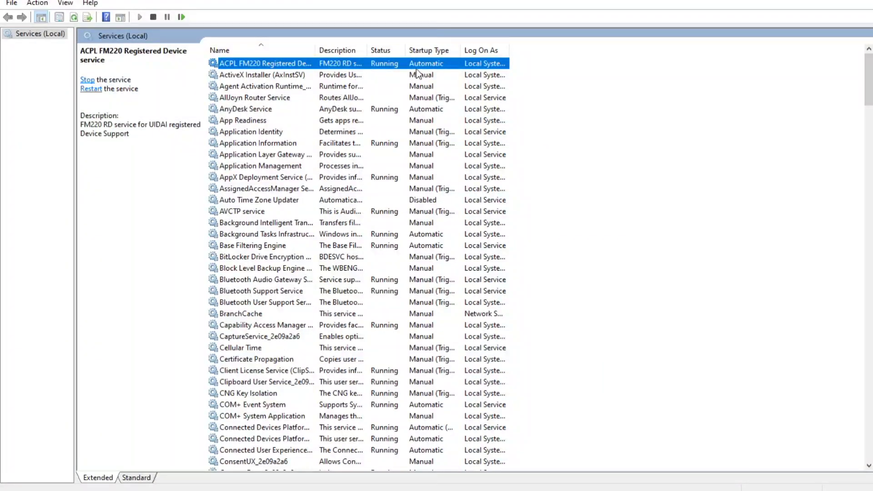
pyautogui.click(742, 490)
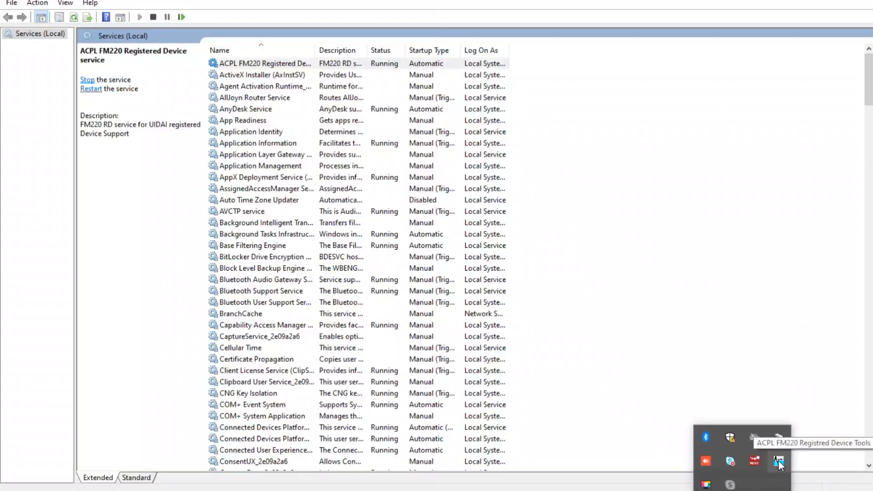
pyautogui.click(620, 214)
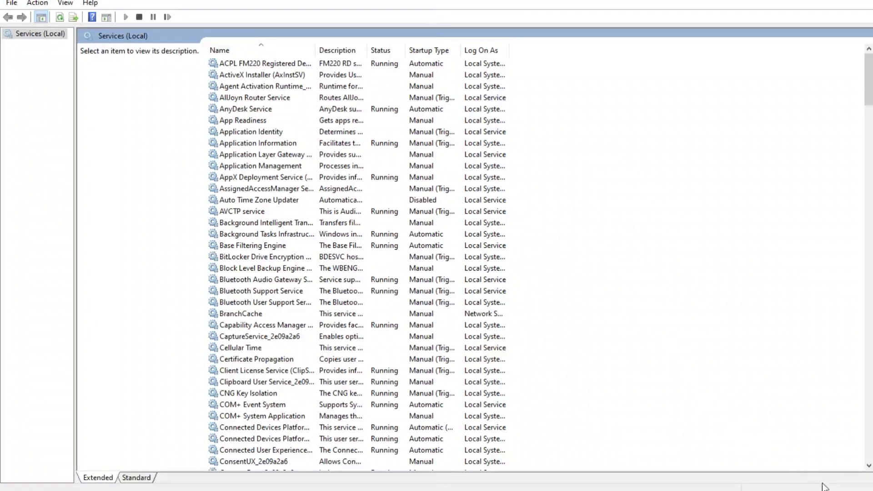